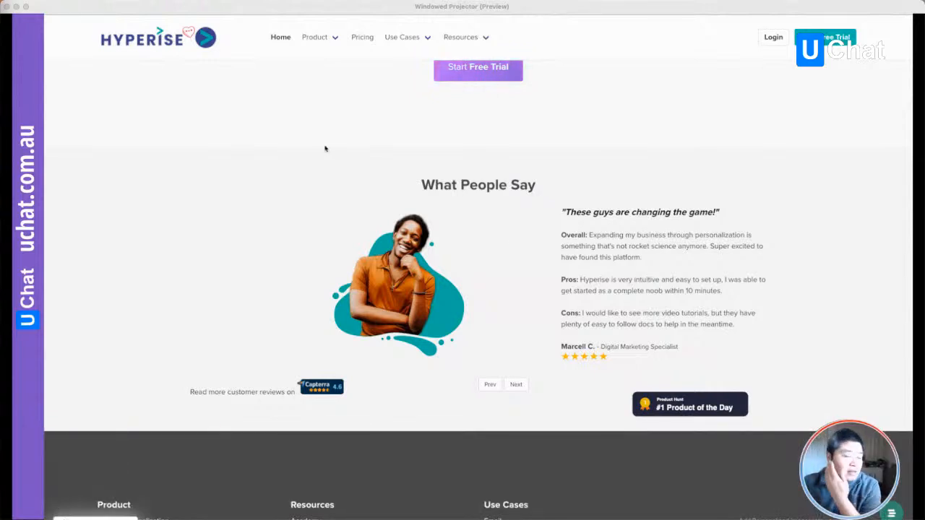
Scroll the Hyperise homepage back up past the integrations and use cases to the hero section.
{"action": "scroll", "coordinate": [375, 169], "scroll_direction": "up", "scroll_amount": 6}
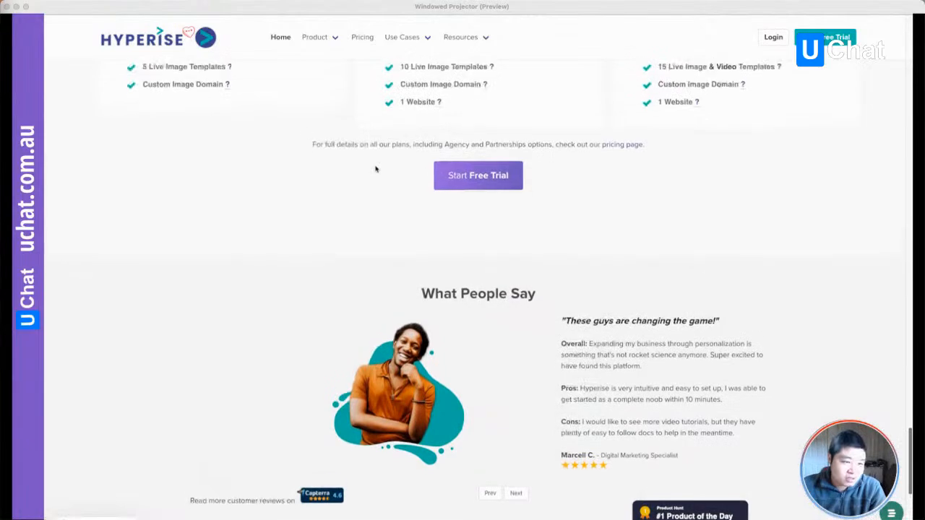
{"action": "scroll", "coordinate": [375, 169], "scroll_direction": "up", "scroll_amount": 15}
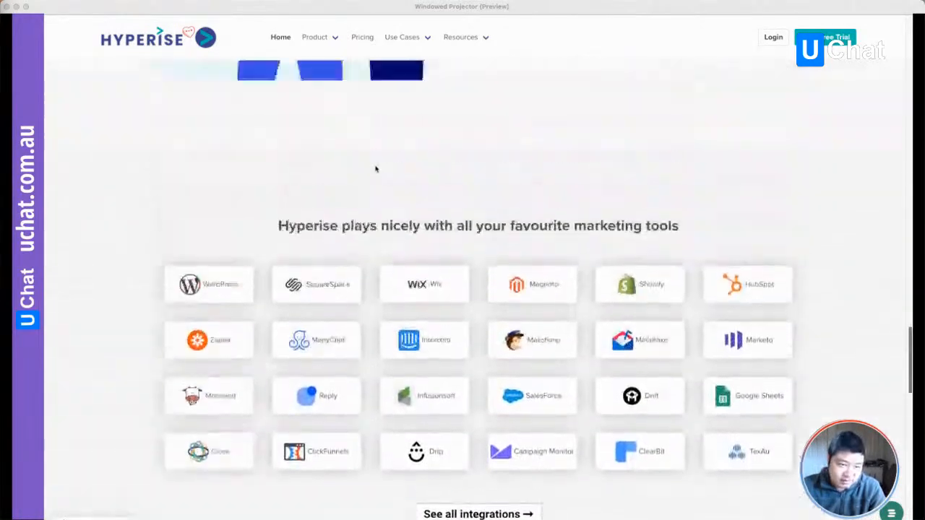
{"action": "scroll", "coordinate": [375, 168], "scroll_direction": "up", "scroll_amount": 15}
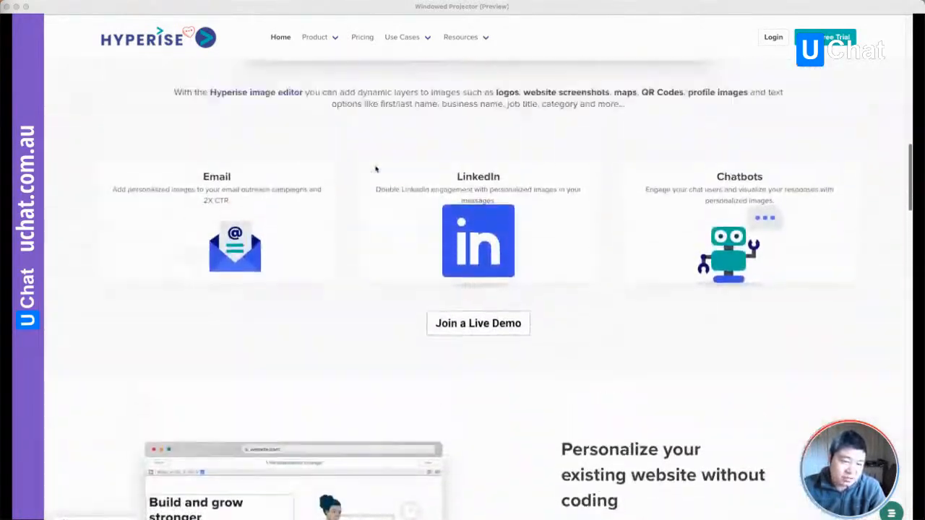
{"action": "scroll", "coordinate": [375, 168], "scroll_direction": "up", "scroll_amount": 7}
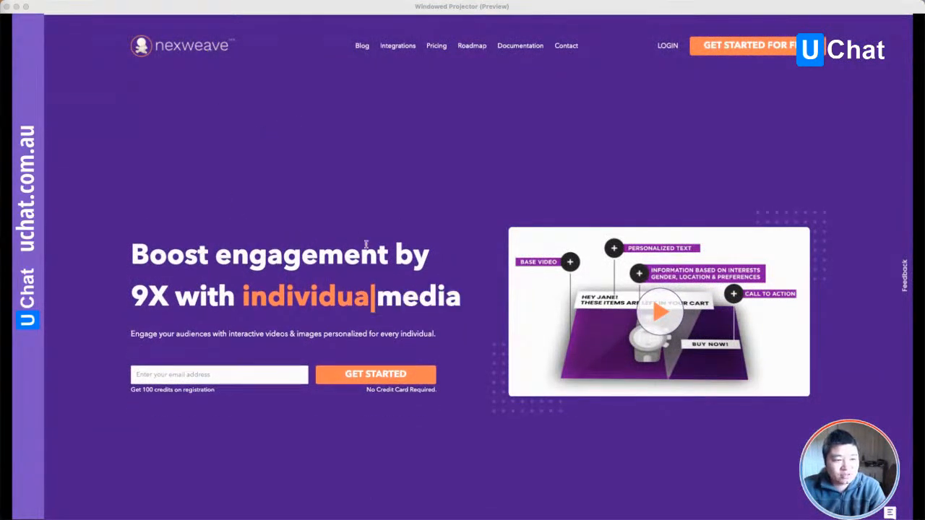
Scroll Nexweave down to the 'Experiences powered by Nexweave' examples, then move to NiftyImages.
{"action": "scroll", "coordinate": [419, 262], "scroll_direction": "down", "scroll_amount": 3}
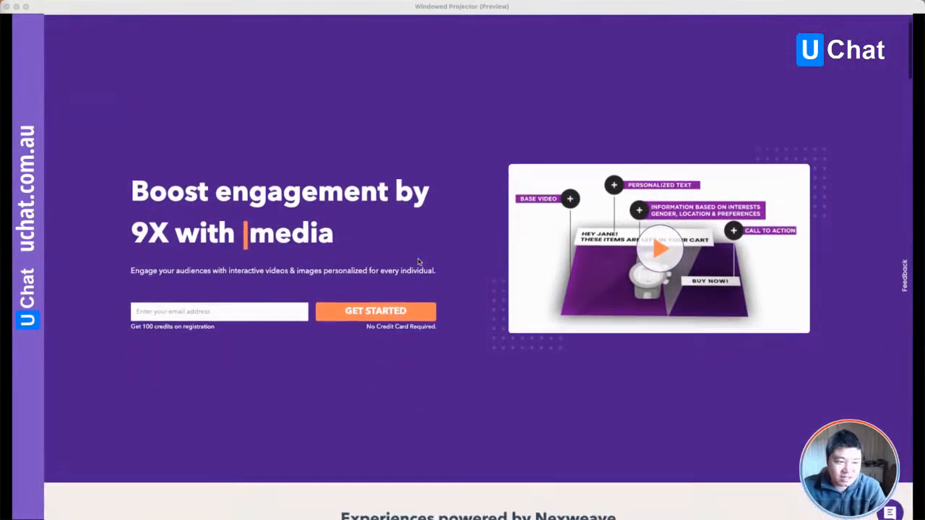
{"action": "scroll", "coordinate": [418, 261], "scroll_direction": "down", "scroll_amount": 10}
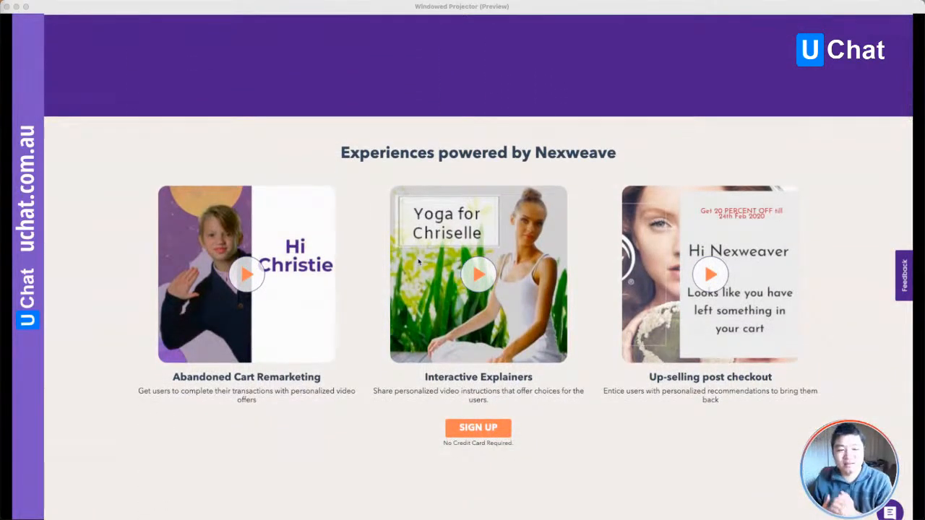
{"action": "scroll", "coordinate": [418, 262], "scroll_direction": "down", "scroll_amount": 1}
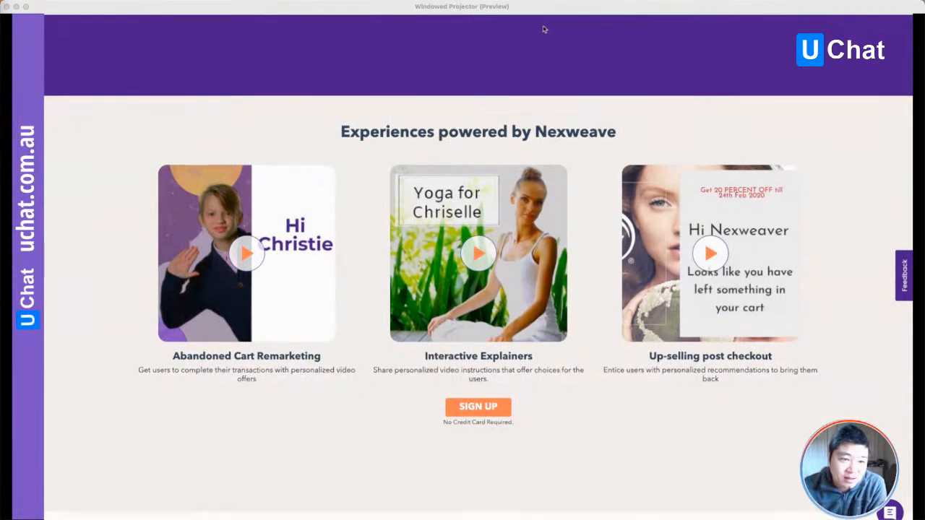
{"action": "left_click", "coordinate": [345, 16]}
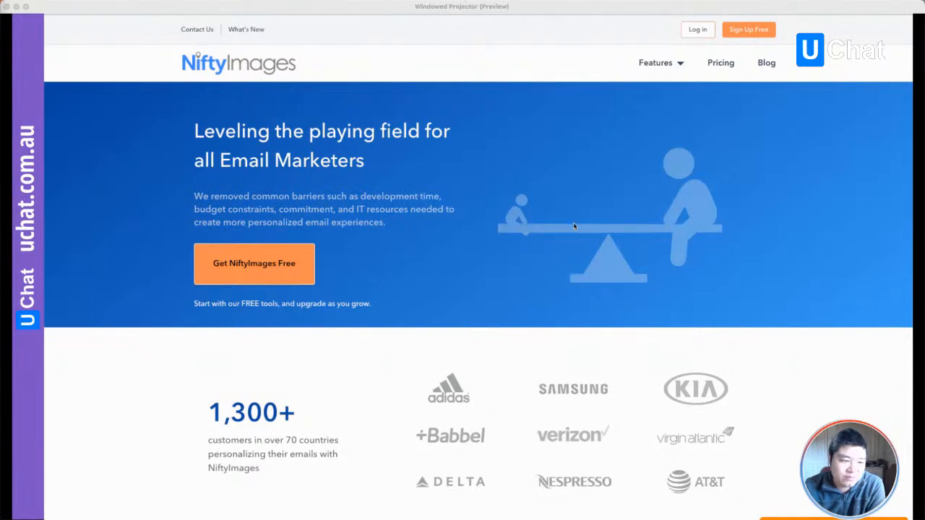
Scroll through the NiftyImages pricing plans table and back up.
{"action": "scroll", "coordinate": [575, 227], "scroll_direction": "down", "scroll_amount": 4}
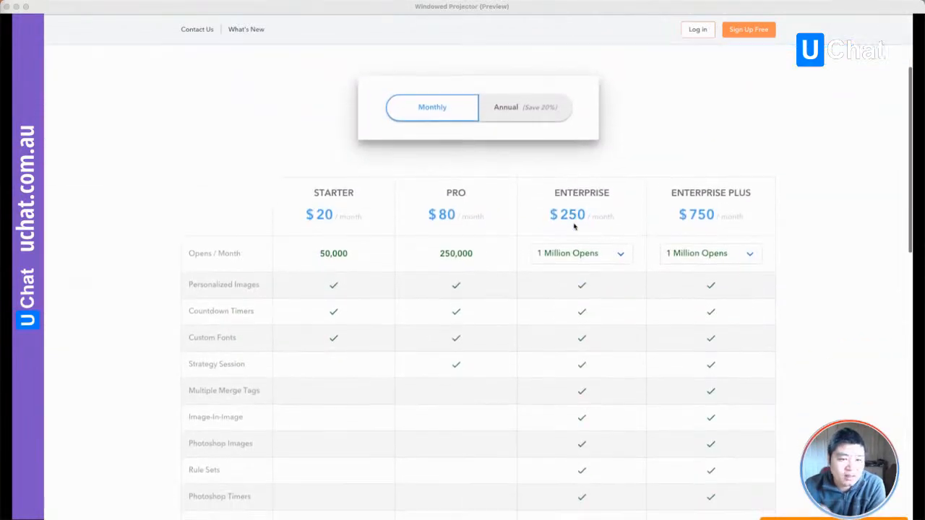
{"action": "scroll", "coordinate": [575, 226], "scroll_direction": "down", "scroll_amount": 6}
{"action": "scroll", "coordinate": [575, 227], "scroll_direction": "down", "scroll_amount": 3}
{"action": "scroll", "coordinate": [574, 227], "scroll_direction": "down", "scroll_amount": 2}
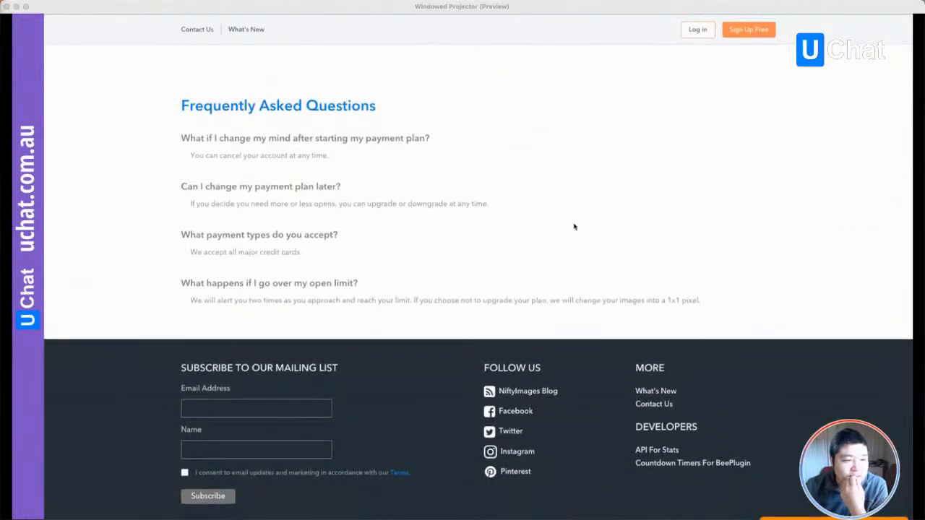
{"action": "scroll", "coordinate": [574, 227], "scroll_direction": "up", "scroll_amount": 4}
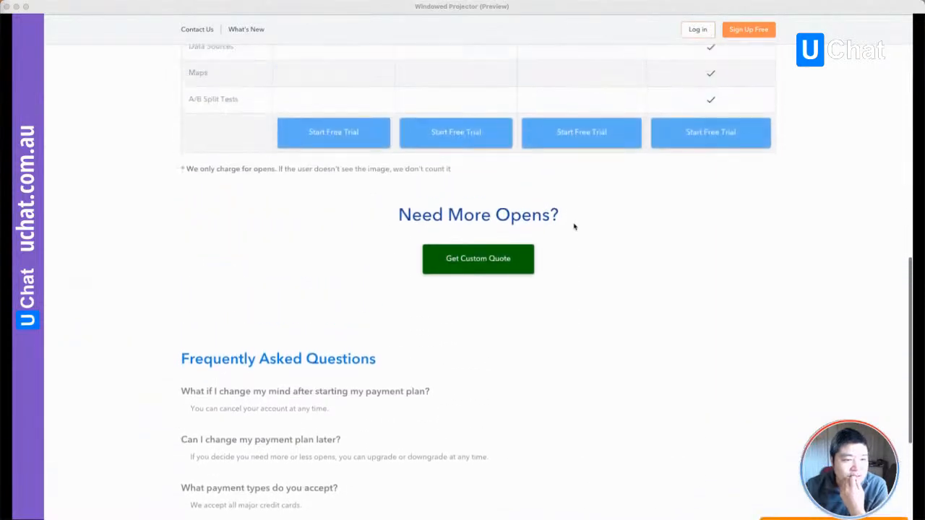
{"action": "scroll", "coordinate": [575, 227], "scroll_direction": "up", "scroll_amount": 7}
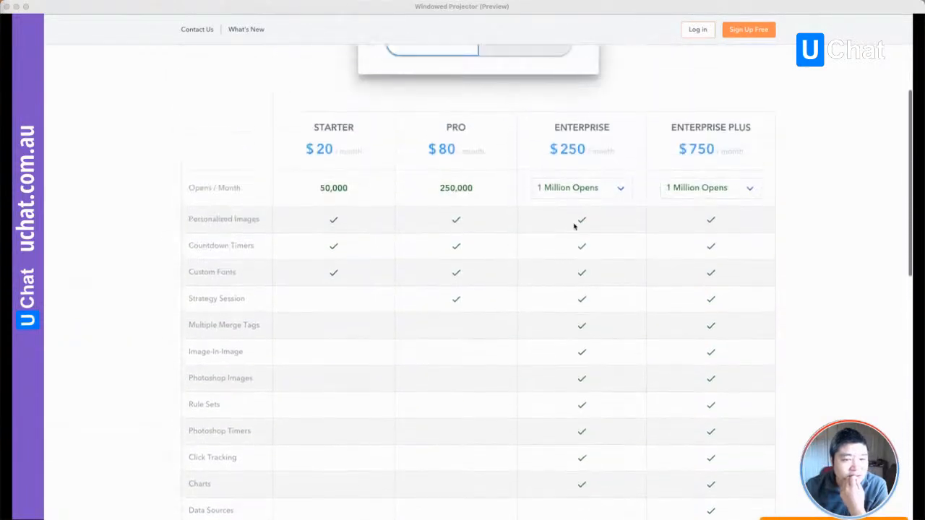
{"action": "scroll", "coordinate": [575, 227], "scroll_direction": "up", "scroll_amount": 2}
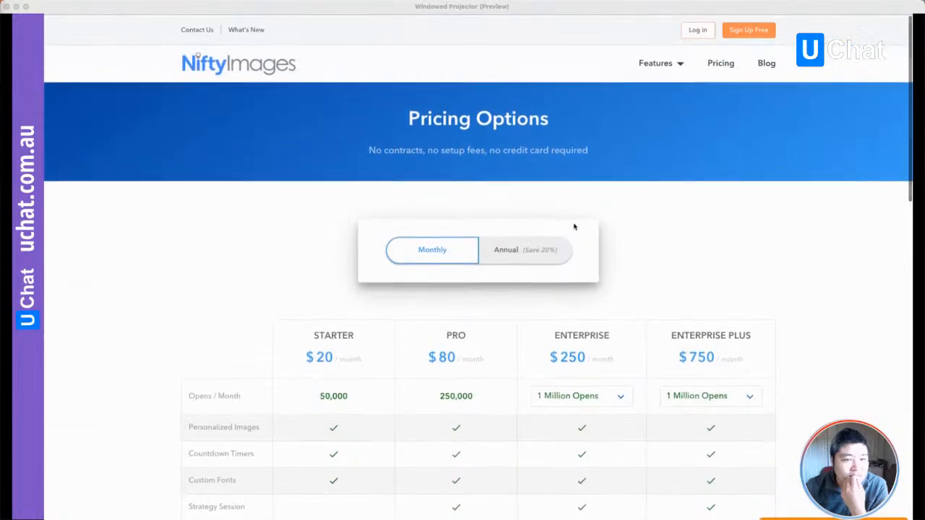
Go to Features > Personalized Images and follow Get NiftyImages Free to the 10,000 Opens sign-up.
{"action": "mouse_move", "coordinate": [672, 72]}
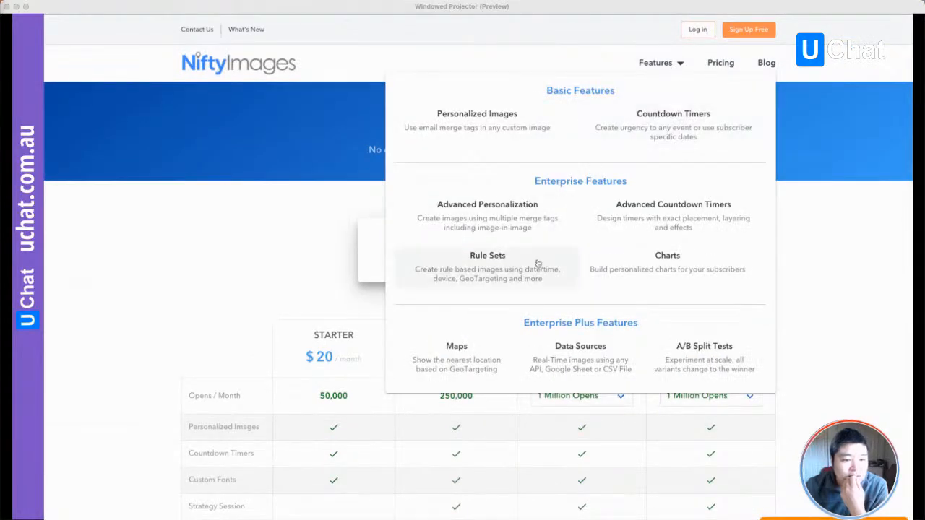
{"action": "left_click", "coordinate": [471, 126]}
{"action": "scroll", "coordinate": [589, 253], "scroll_direction": "down", "scroll_amount": 9}
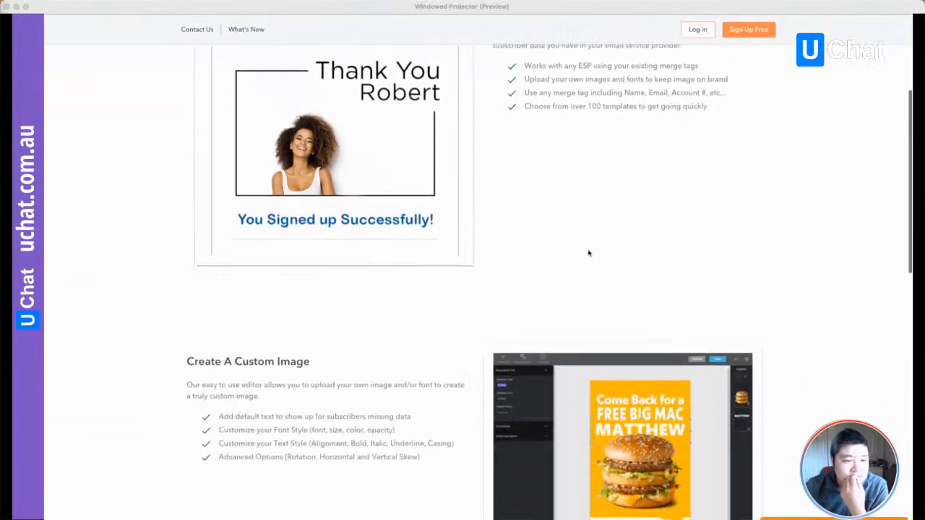
{"action": "scroll", "coordinate": [589, 253], "scroll_direction": "down", "scroll_amount": 7}
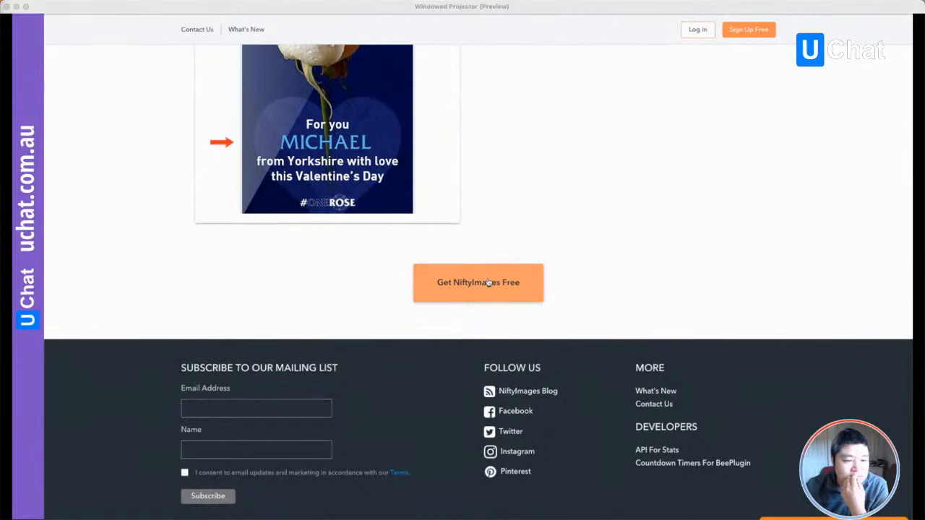
{"action": "left_click", "coordinate": [480, 281]}
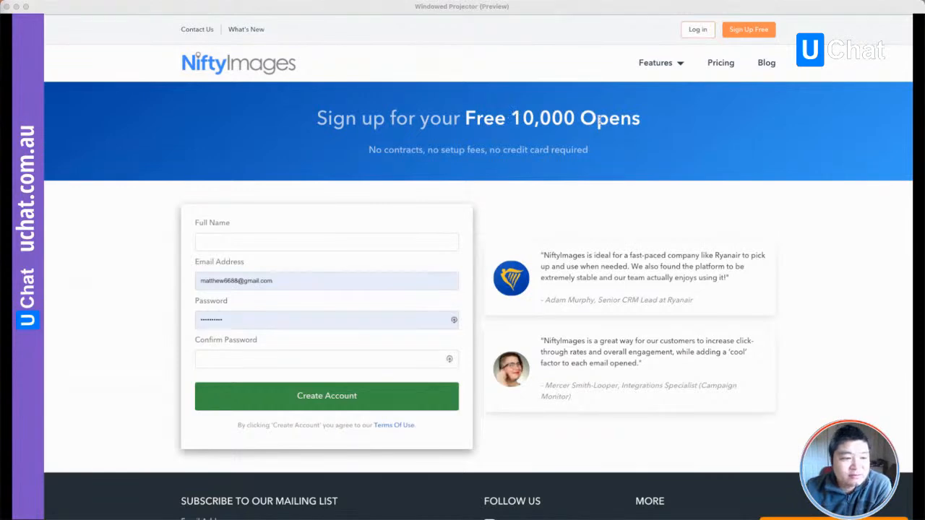
{"action": "scroll", "coordinate": [662, 165], "scroll_direction": "down", "scroll_amount": 4}
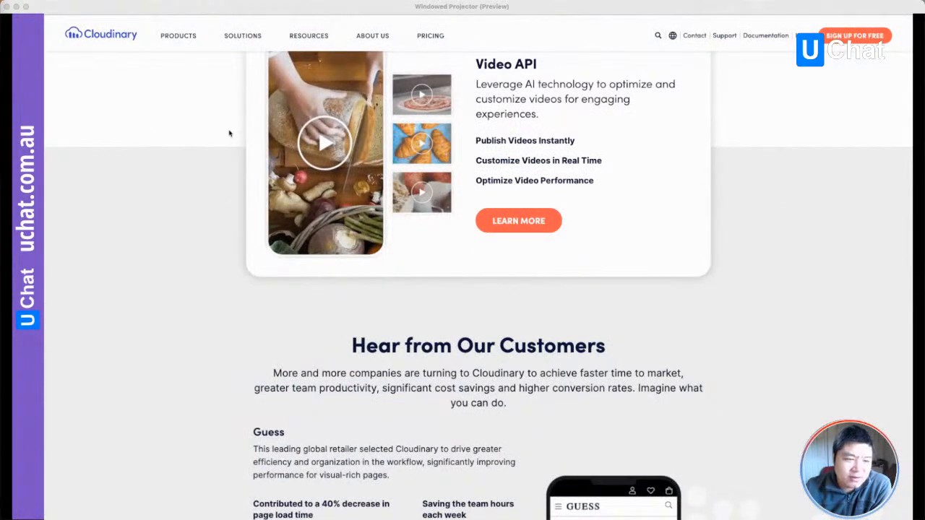
Scroll Cloudinary's homepage up to its hero section, then return to the Hyperise homepage.
{"action": "scroll", "coordinate": [229, 133], "scroll_direction": "up", "scroll_amount": 8}
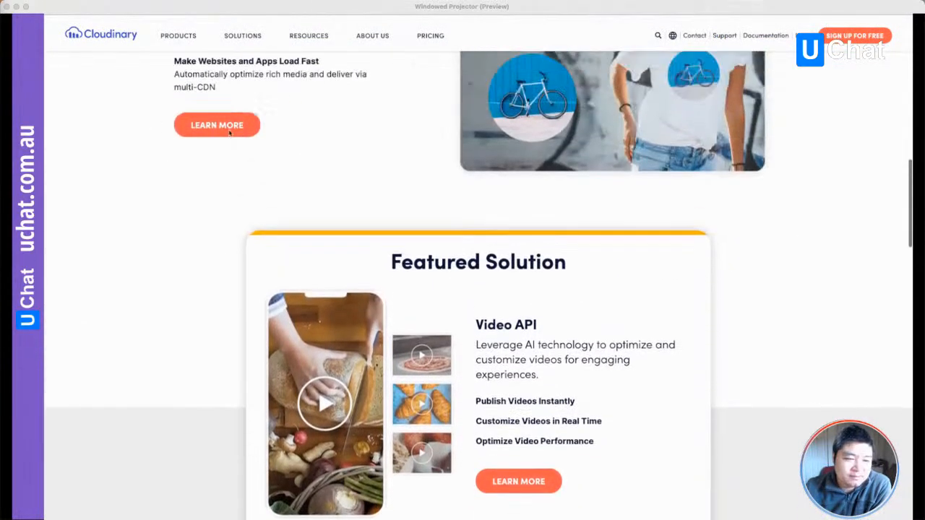
{"action": "scroll", "coordinate": [229, 133], "scroll_direction": "up", "scroll_amount": 5}
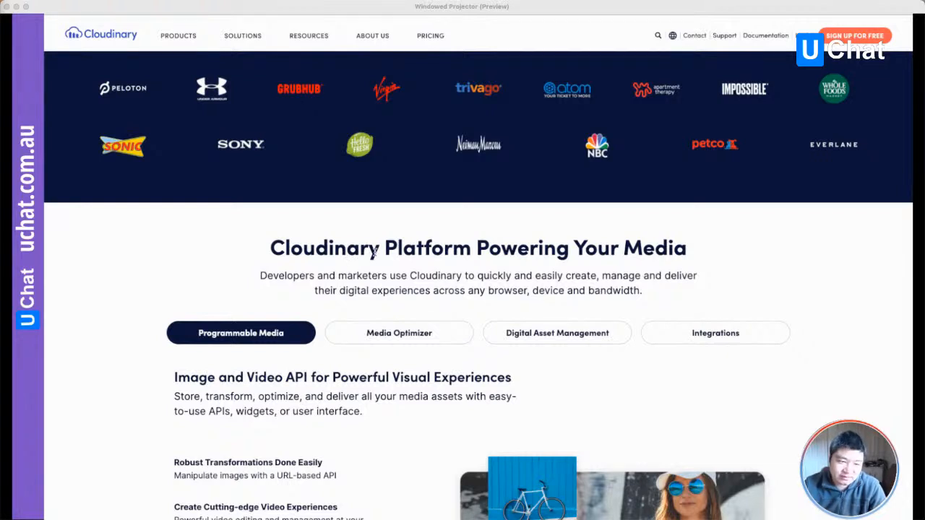
{"action": "scroll", "coordinate": [375, 252], "scroll_direction": "up", "scroll_amount": 8}
{"action": "scroll", "coordinate": [374, 255], "scroll_direction": "up", "scroll_amount": 1}
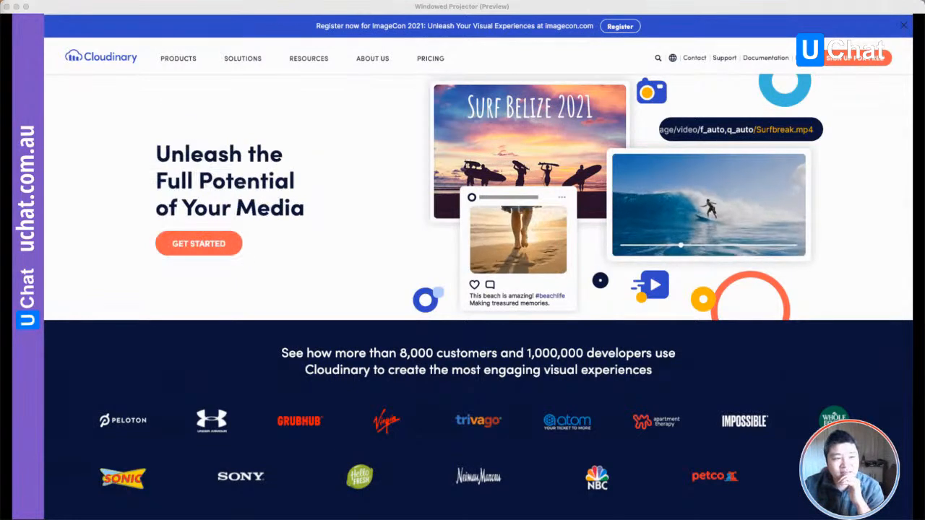
{"action": "left_click", "coordinate": [311, 14]}
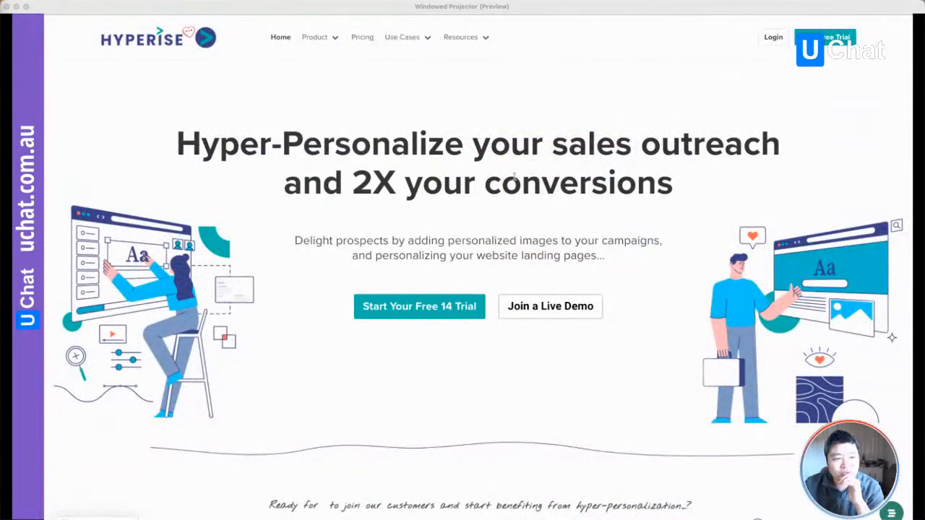
Log back into Hyperise from the Session Expired dialog using the saved credentials.
{"action": "left_click_drag", "start_coordinate": [281, 144], "coordinate": [467, 145]}
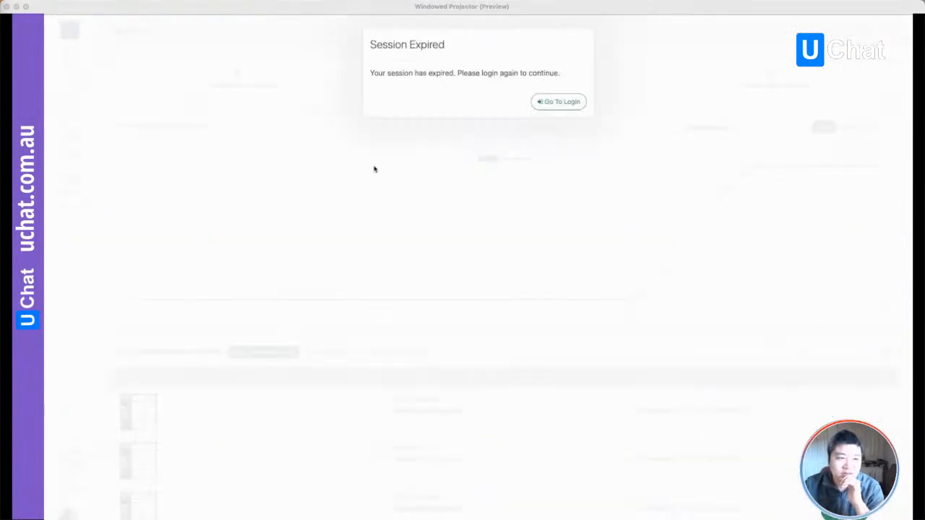
{"action": "left_click", "coordinate": [567, 101]}
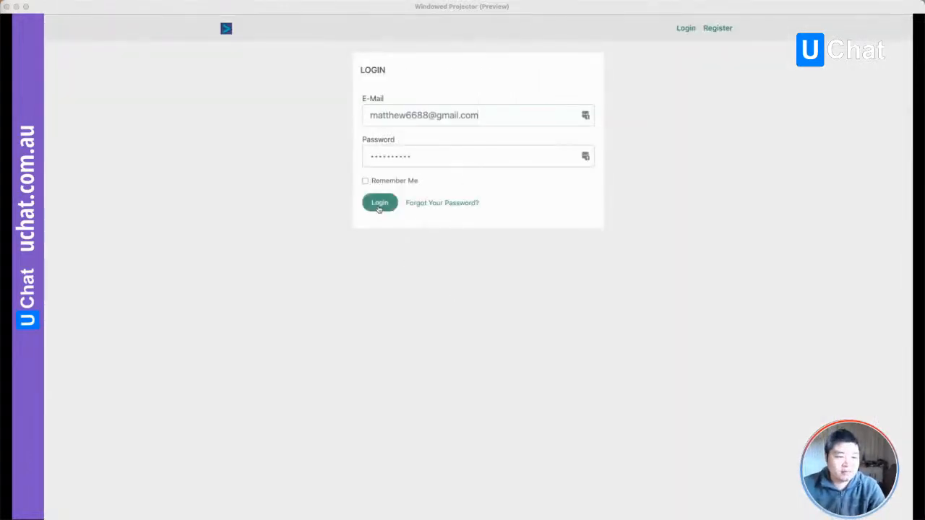
{"action": "left_click", "coordinate": [379, 206]}
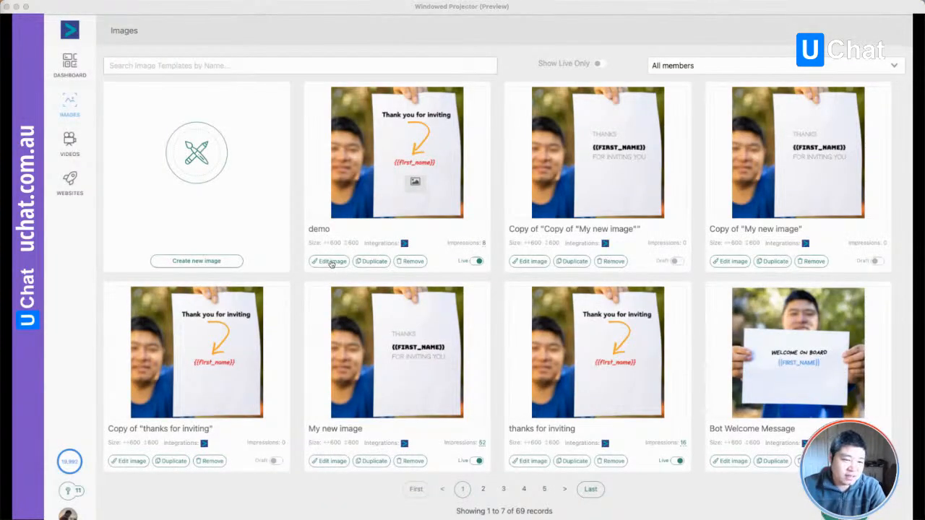
Open the demo template in the editor and select the {{first_name}} text to reveal its layers.
{"action": "left_click", "coordinate": [331, 262]}
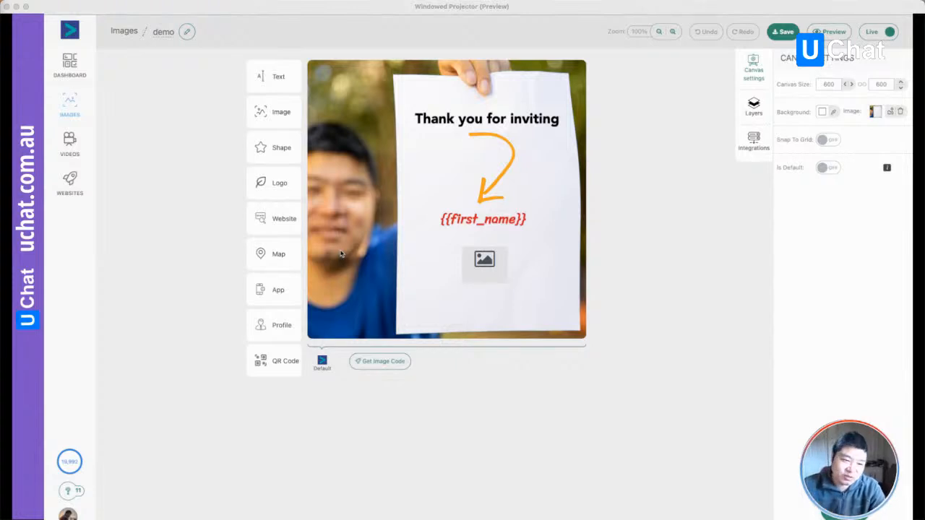
{"action": "left_click", "coordinate": [483, 220]}
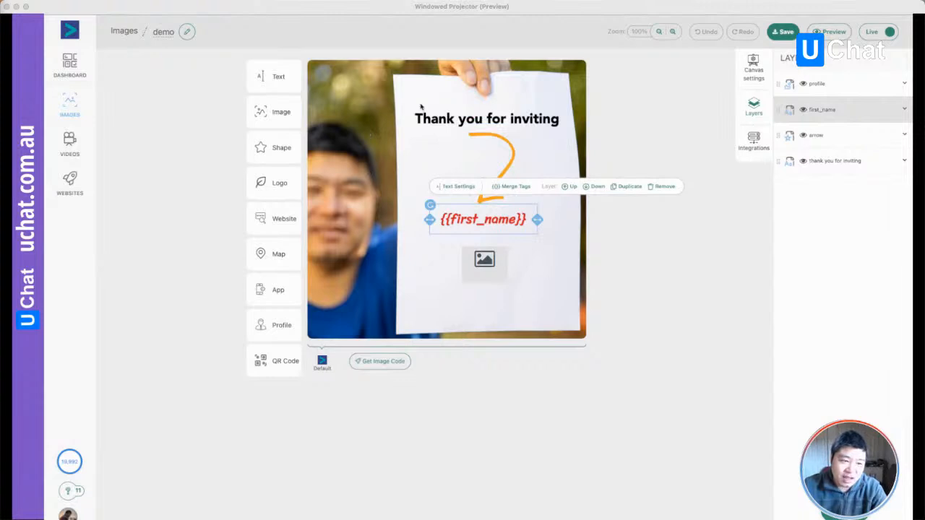
Add a new text element under {{first_name}}, shifting the image placeholder to make room.
{"action": "left_click", "coordinate": [547, 156]}
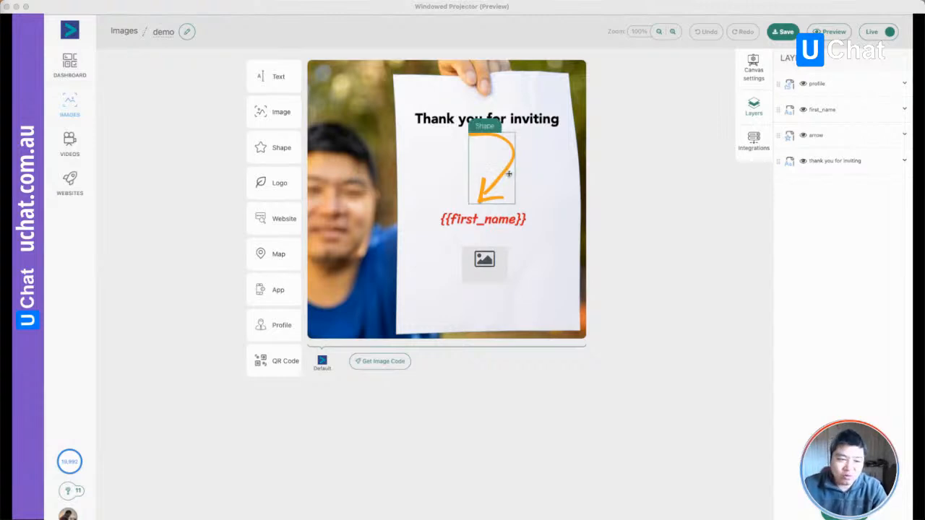
{"action": "left_click", "coordinate": [510, 219]}
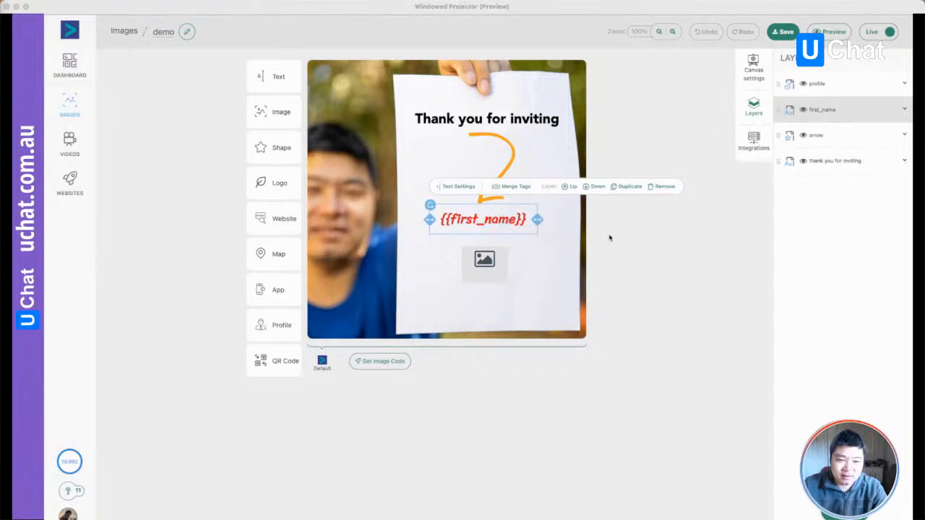
{"action": "left_click_drag", "start_coordinate": [279, 78], "coordinate": [486, 308]}
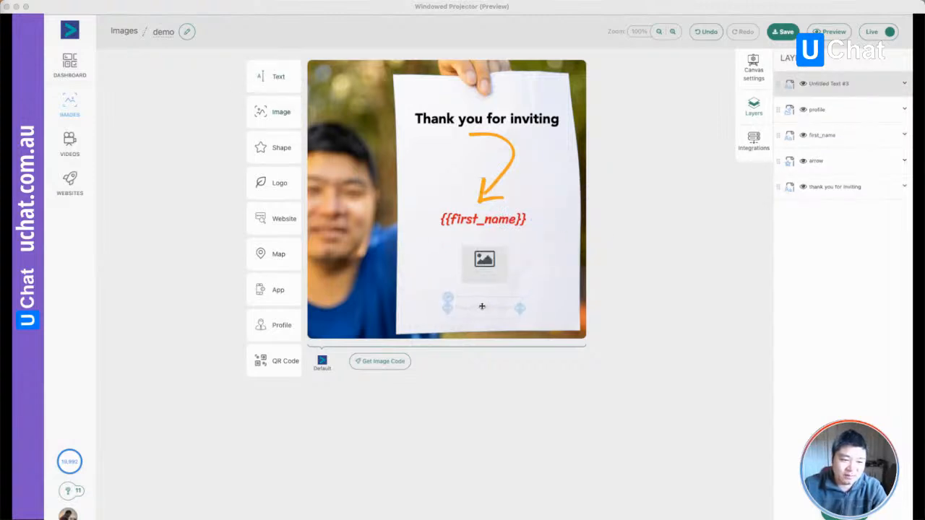
{"action": "left_click_drag", "start_coordinate": [482, 259], "coordinate": [542, 275]}
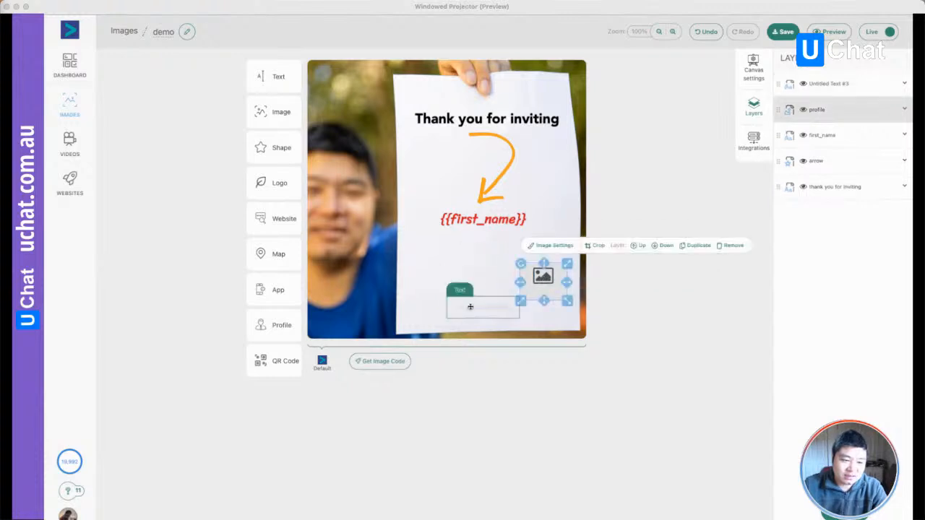
{"action": "left_click_drag", "start_coordinate": [473, 306], "coordinate": [462, 238]}
{"action": "left_click_drag", "start_coordinate": [539, 278], "coordinate": [479, 280]}
{"action": "left_click", "coordinate": [479, 240]}
{"action": "left_click_drag", "start_coordinate": [479, 239], "coordinate": [485, 241]}
{"action": "double_click", "coordinate": [485, 241]}
Rename the Untitled Text #3 layer to 'last name'.
{"action": "left_click", "coordinate": [833, 85]}
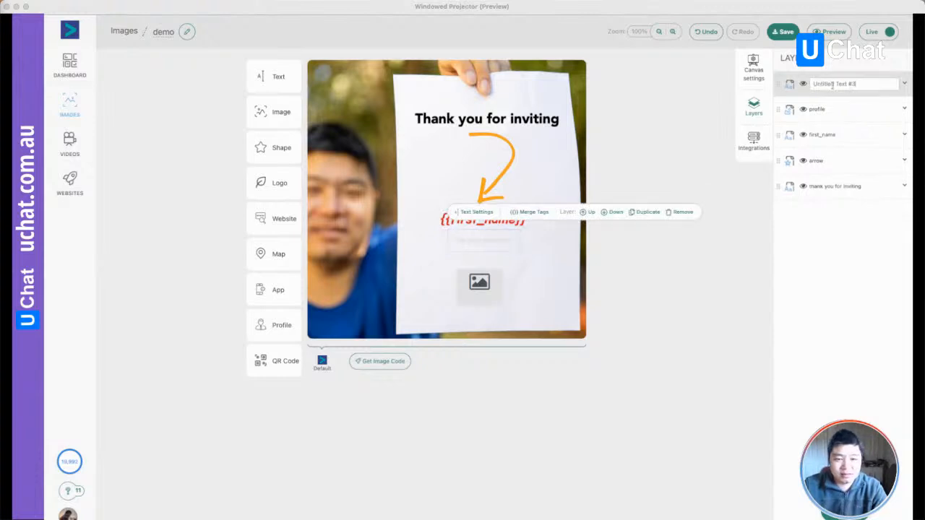
{"action": "key", "text": "ctrl+a"}
{"action": "key", "text": "BackSpace"}
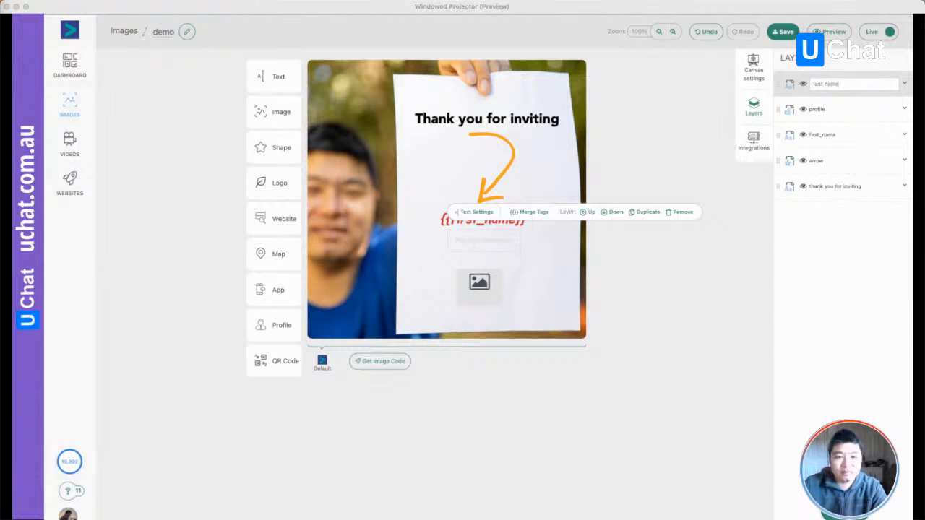
{"action": "left_click", "coordinate": [761, 191]}
Insert the last_name merge tag into the text and delete the leftover placeholder line.
{"action": "left_click", "coordinate": [489, 242]}
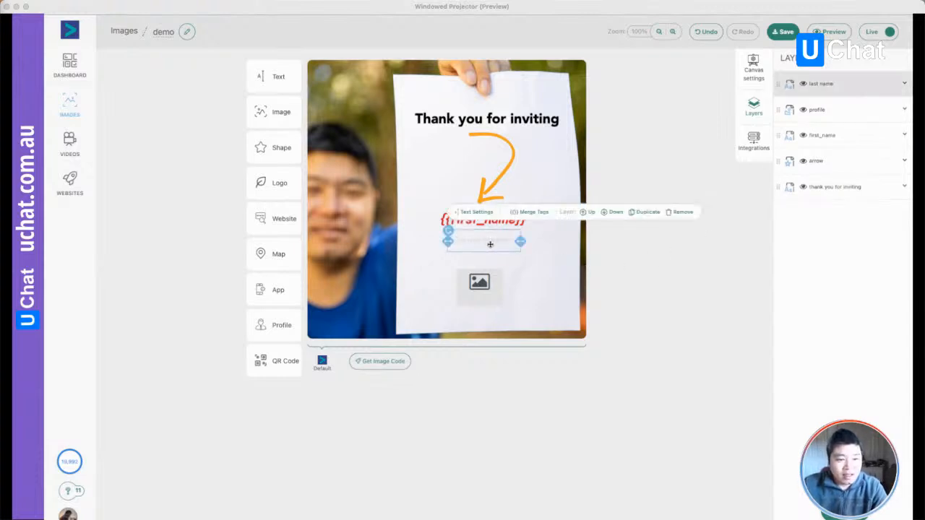
{"action": "left_click", "coordinate": [522, 215]}
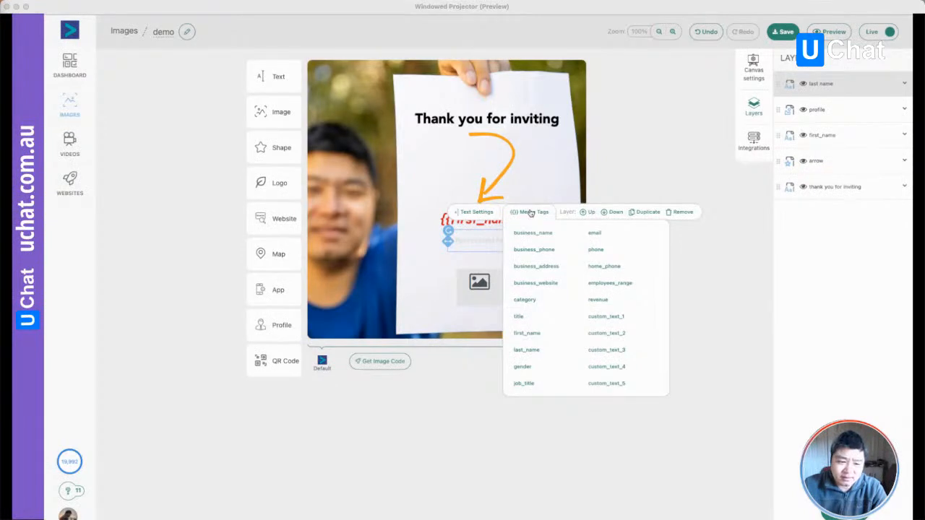
{"action": "left_click", "coordinate": [531, 350]}
{"action": "triple_click", "coordinate": [492, 249]}
{"action": "left_click", "coordinate": [505, 244]}
{"action": "left_click_drag", "start_coordinate": [511, 240], "coordinate": [440, 237]}
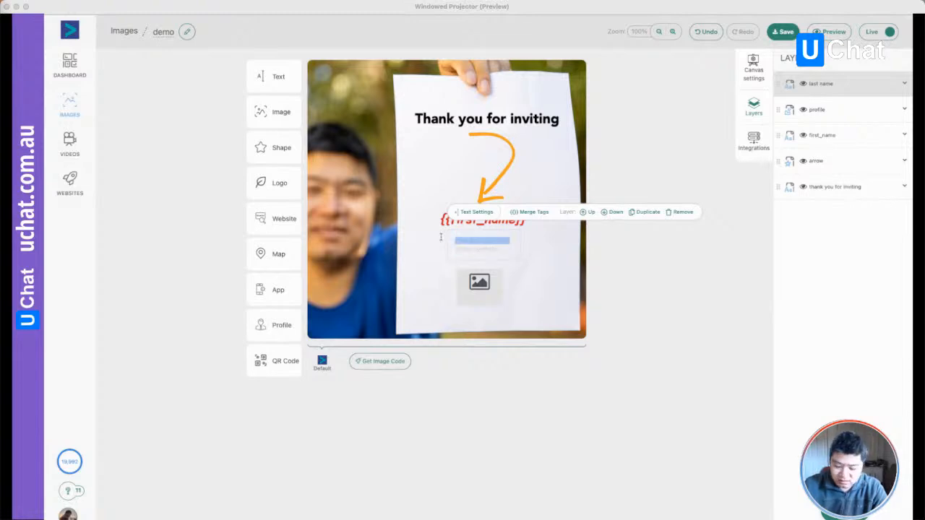
{"action": "key", "text": "BackSpace"}
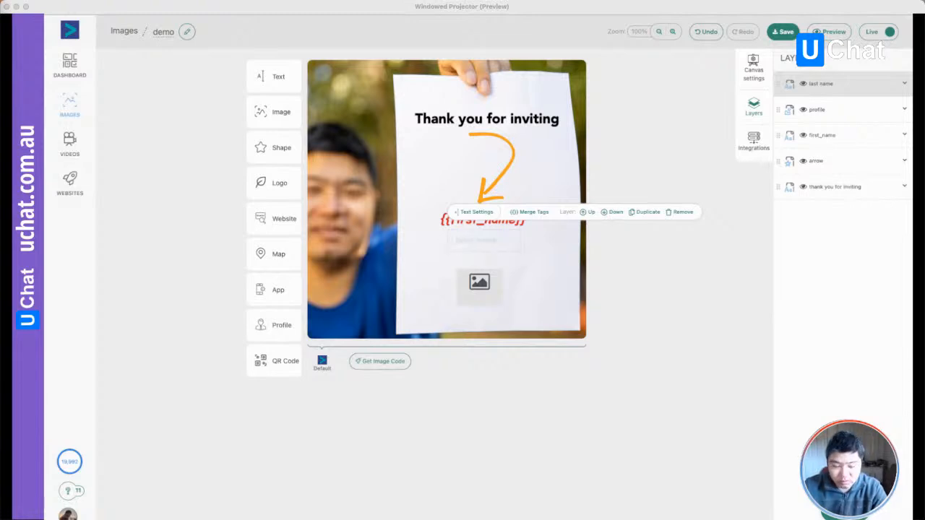
{"action": "triple_click", "coordinate": [472, 242]}
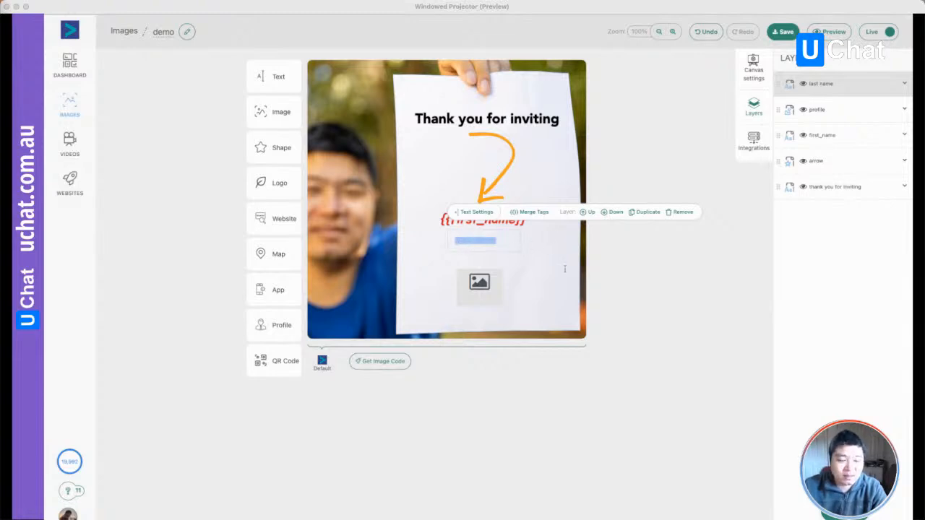
{"action": "left_click", "coordinate": [563, 268]}
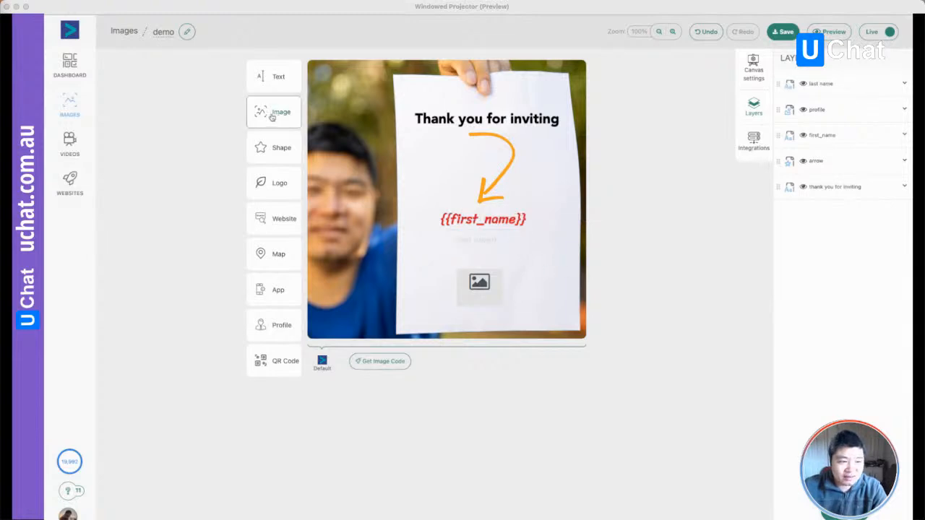
Replace the old profile placeholder with a new image element whose custom image is custom_image_1.
{"action": "left_click", "coordinate": [481, 283]}
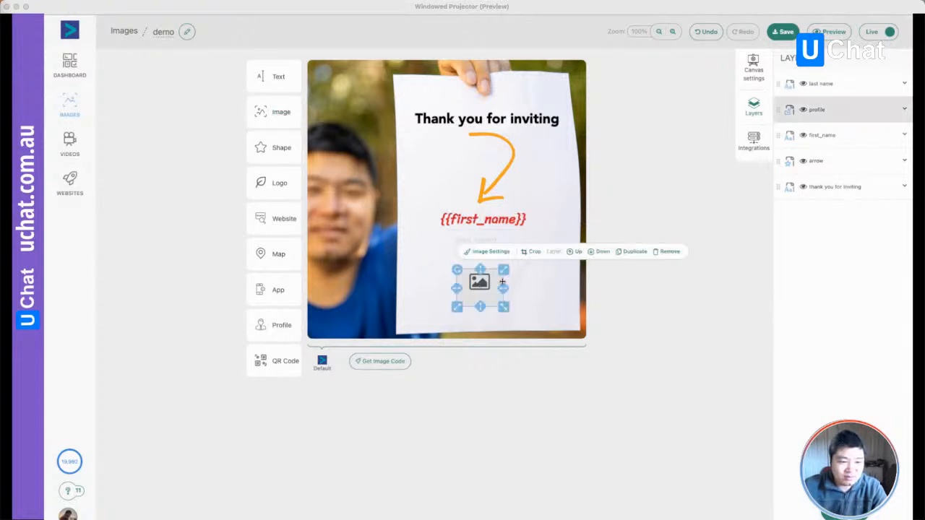
{"action": "left_click", "coordinate": [664, 255]}
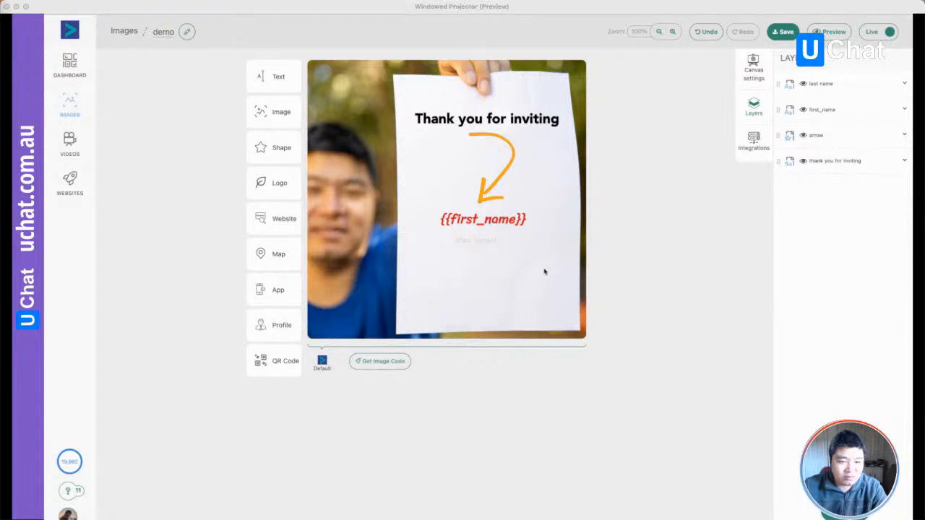
{"action": "left_click_drag", "start_coordinate": [274, 114], "coordinate": [482, 285]}
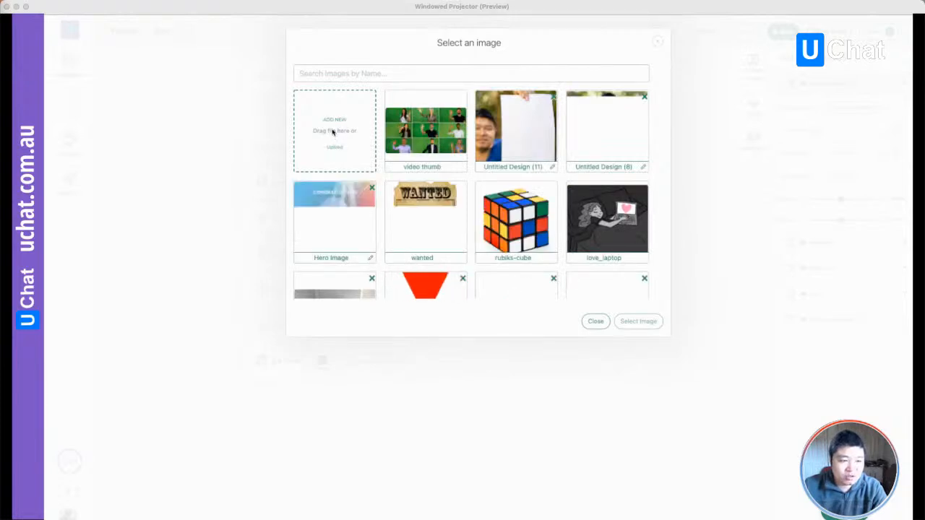
{"action": "left_click", "coordinate": [596, 323]}
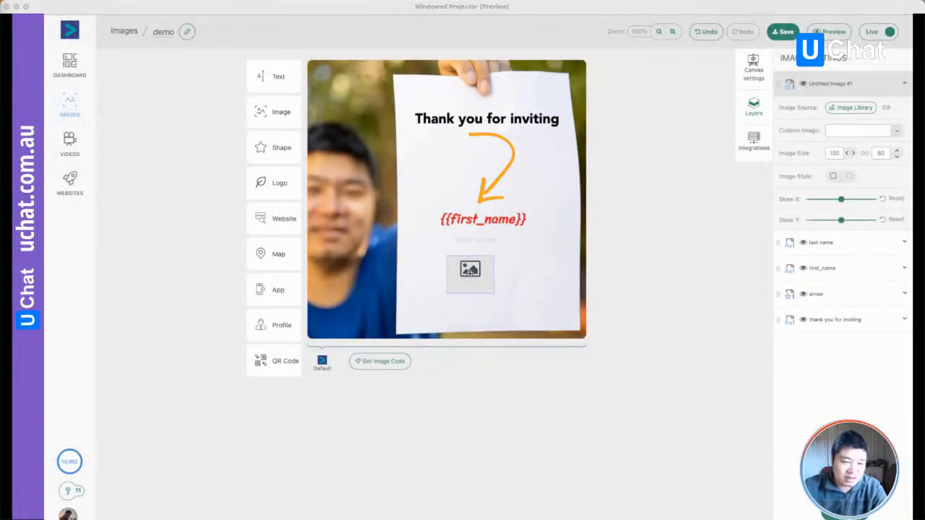
{"action": "left_click", "coordinate": [469, 271]}
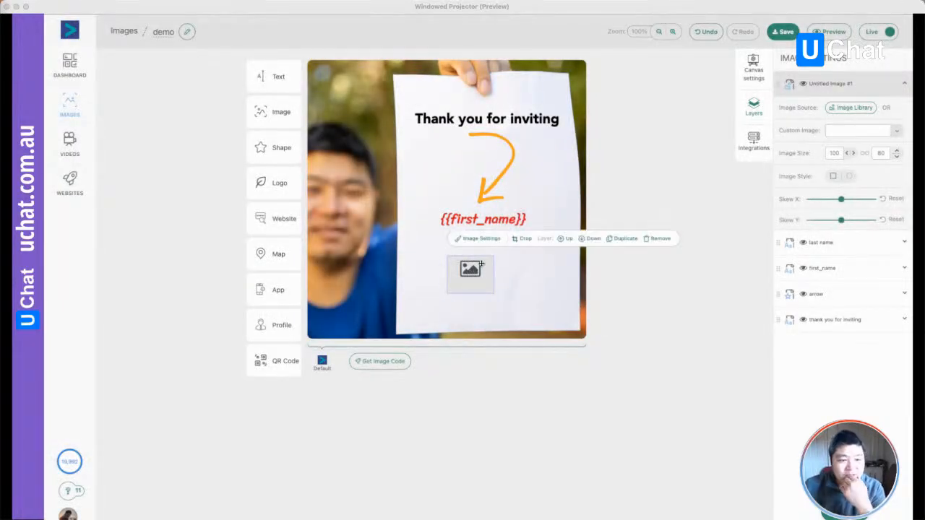
{"action": "left_click", "coordinate": [470, 268]}
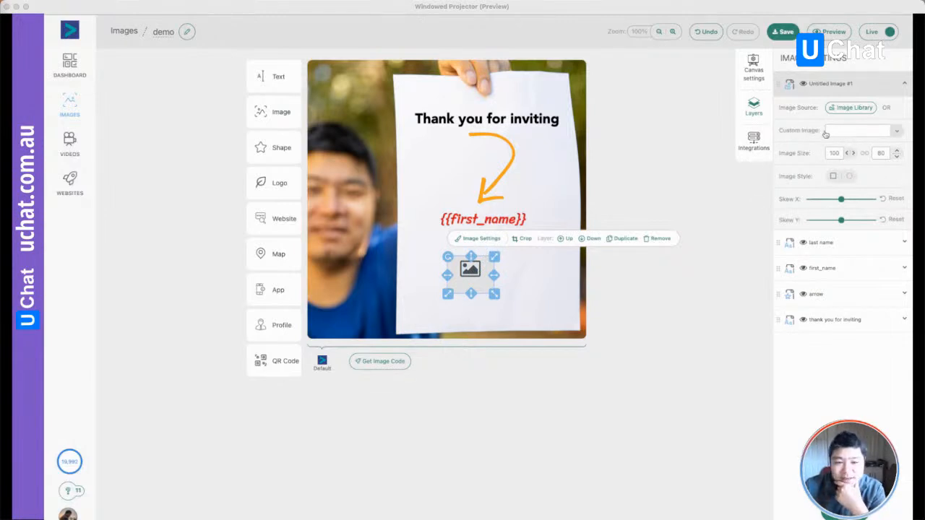
{"action": "left_click", "coordinate": [894, 132]}
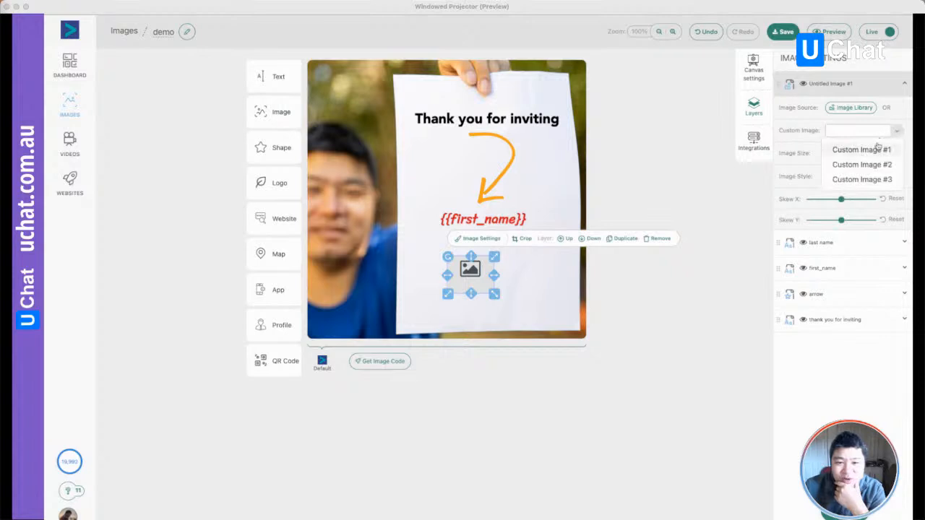
{"action": "left_click", "coordinate": [871, 150]}
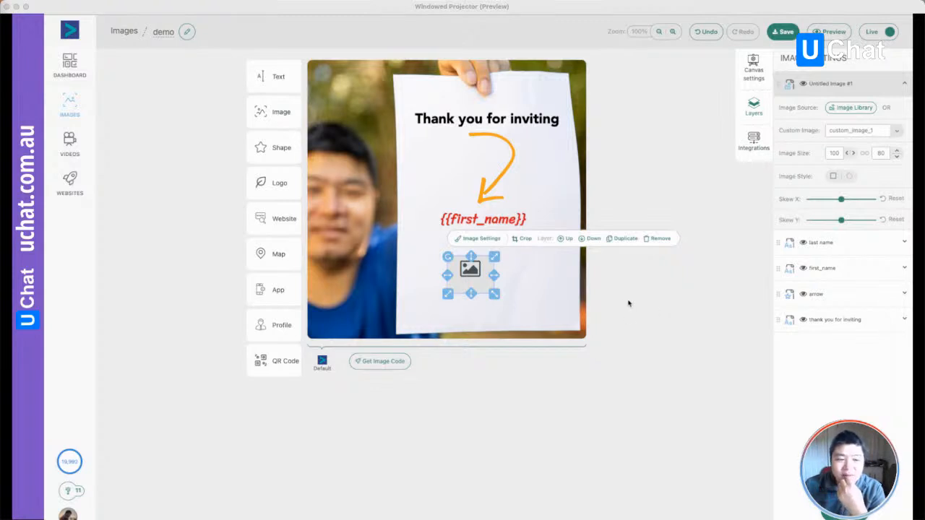
Nudge the image into place below the names and save the design.
{"action": "left_click", "coordinate": [639, 305]}
{"action": "left_click_drag", "start_coordinate": [471, 281], "coordinate": [475, 285]}
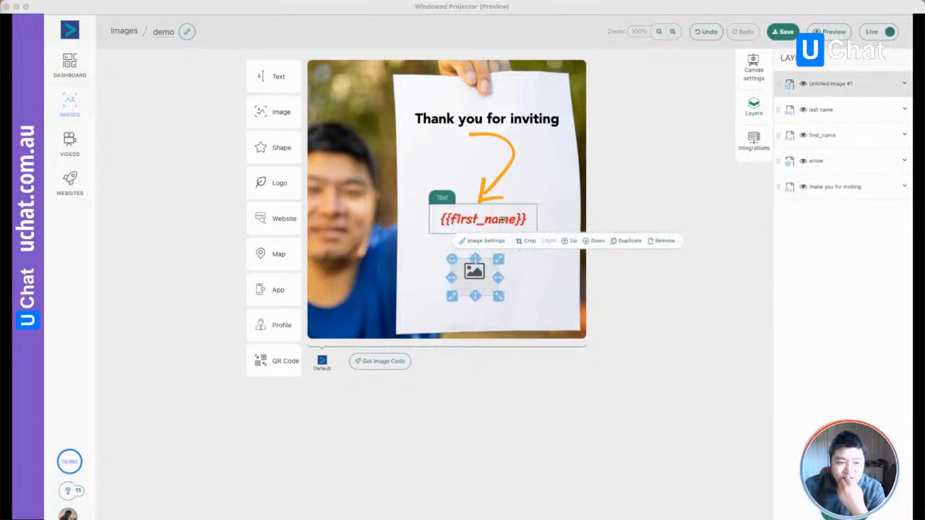
{"action": "left_click", "coordinate": [664, 287]}
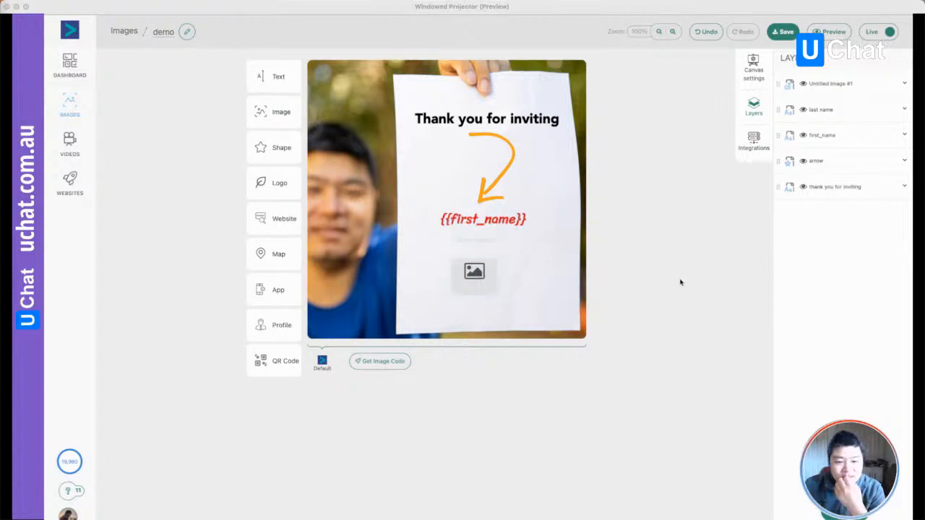
{"action": "left_click", "coordinate": [789, 32]}
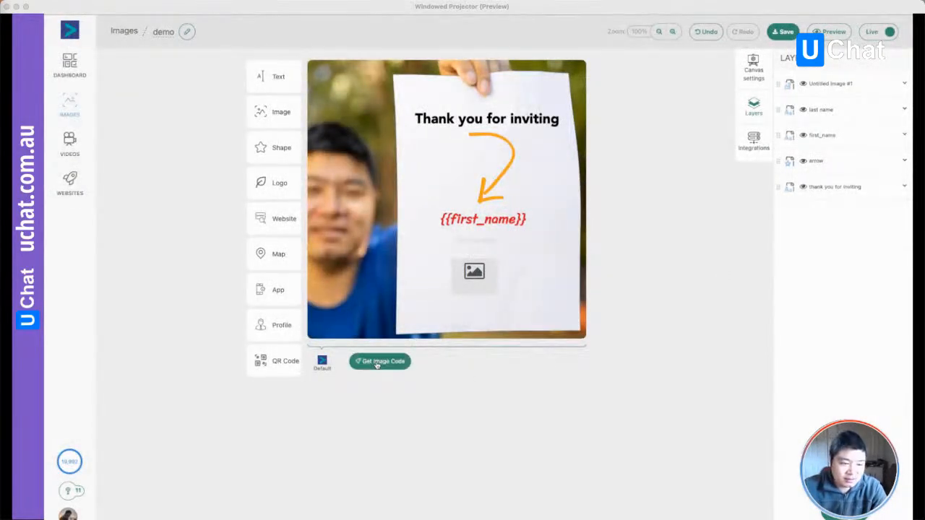
Get the image code for the Default integration, declining to link a website landing page.
{"action": "left_click", "coordinate": [381, 362]}
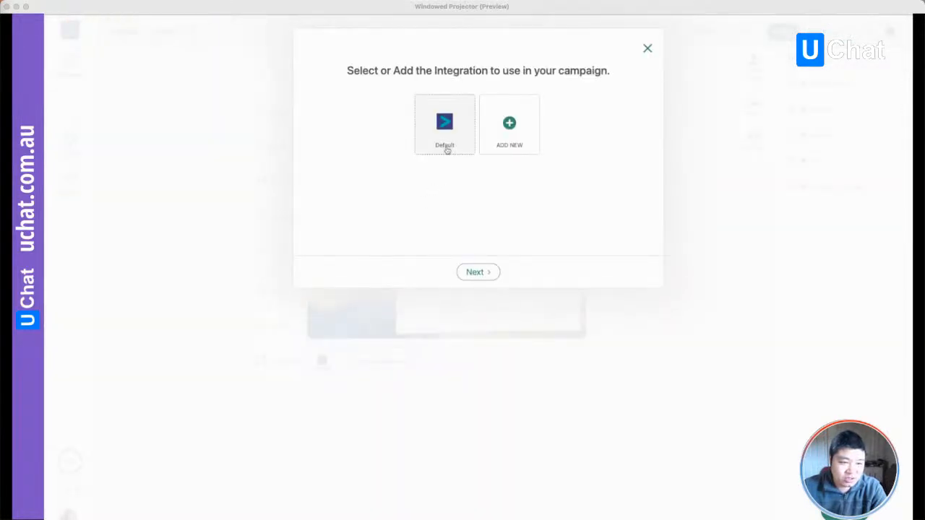
{"action": "left_click", "coordinate": [446, 148]}
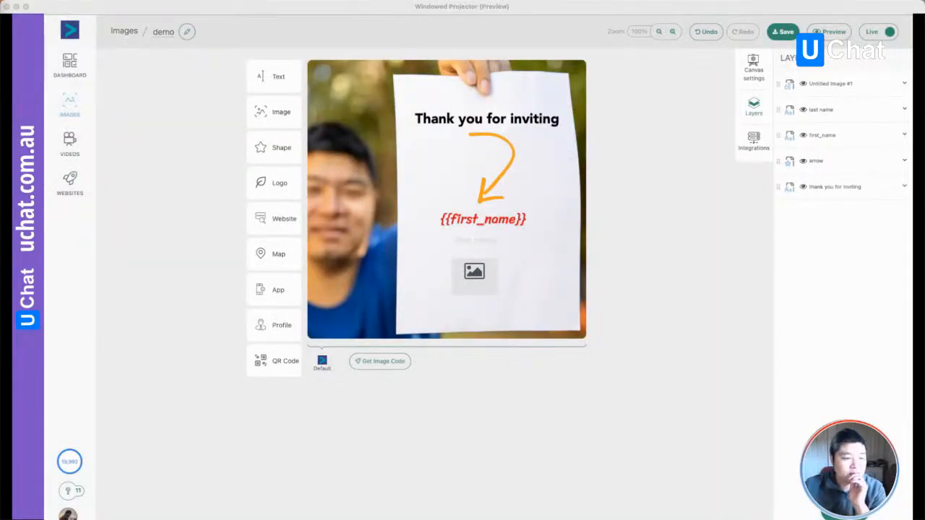
{"action": "left_click", "coordinate": [390, 363]}
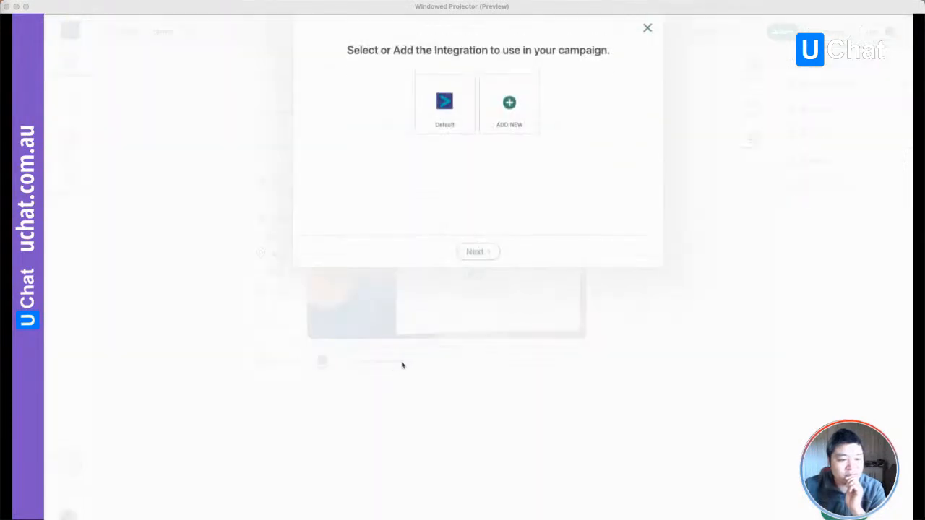
{"action": "left_click", "coordinate": [445, 139]}
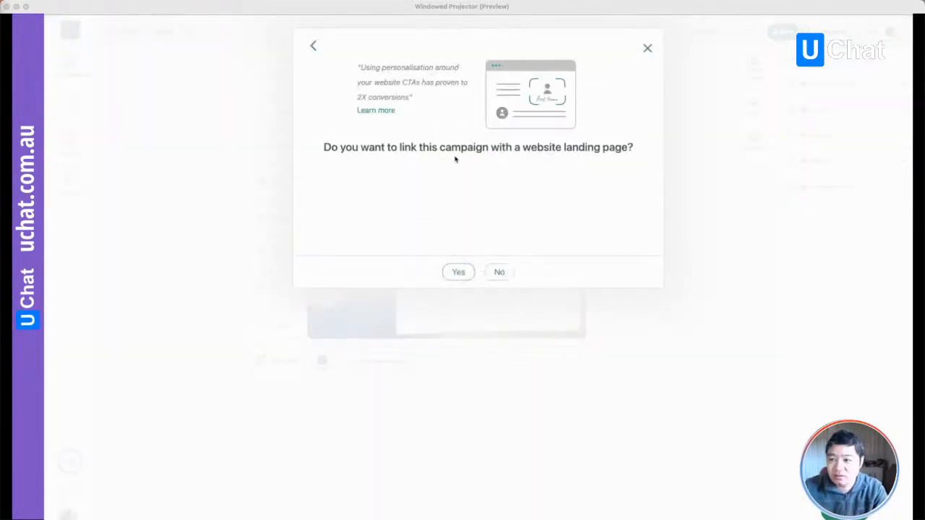
{"action": "left_click", "coordinate": [501, 273]}
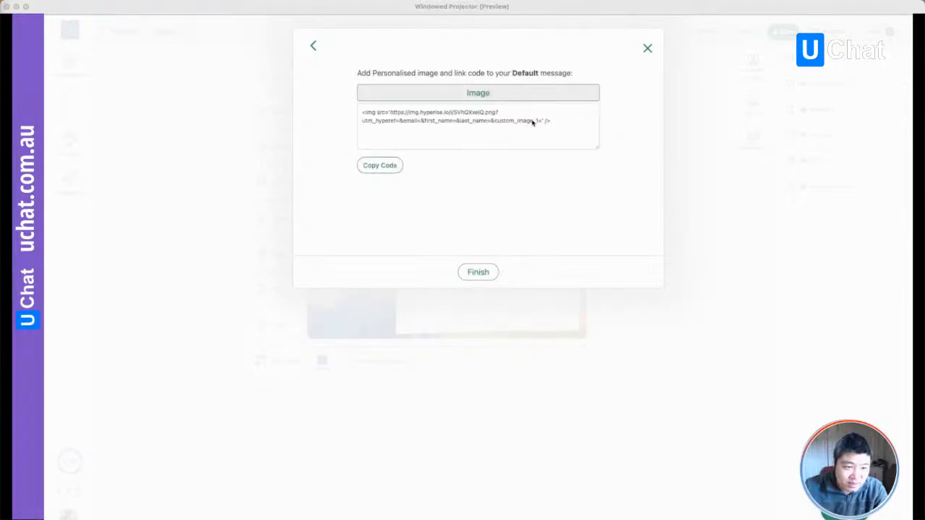
Copy the img.hyperise.io image URL with its first_name, last_name and custom_image_1 parameters.
{"action": "left_click_drag", "start_coordinate": [541, 123], "coordinate": [392, 117]}
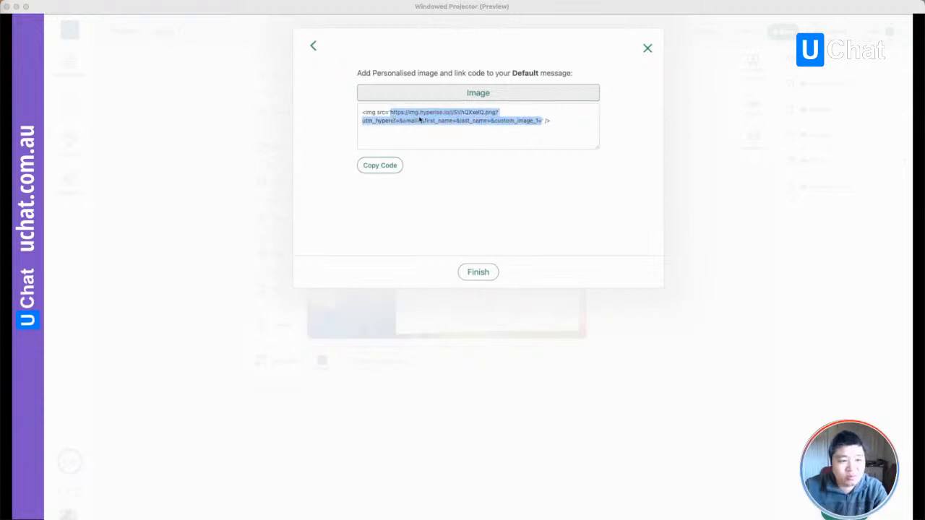
{"action": "left_click", "coordinate": [459, 135]}
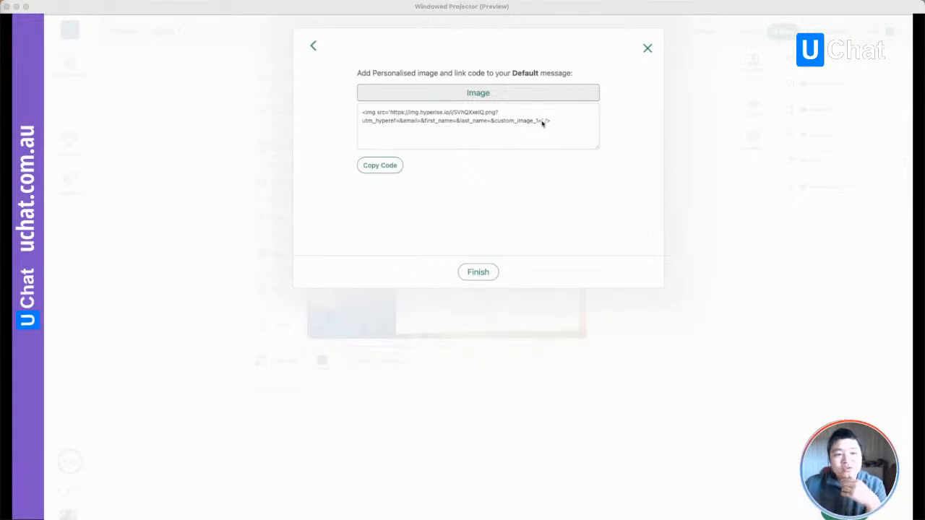
{"action": "left_click_drag", "start_coordinate": [543, 123], "coordinate": [393, 116]}
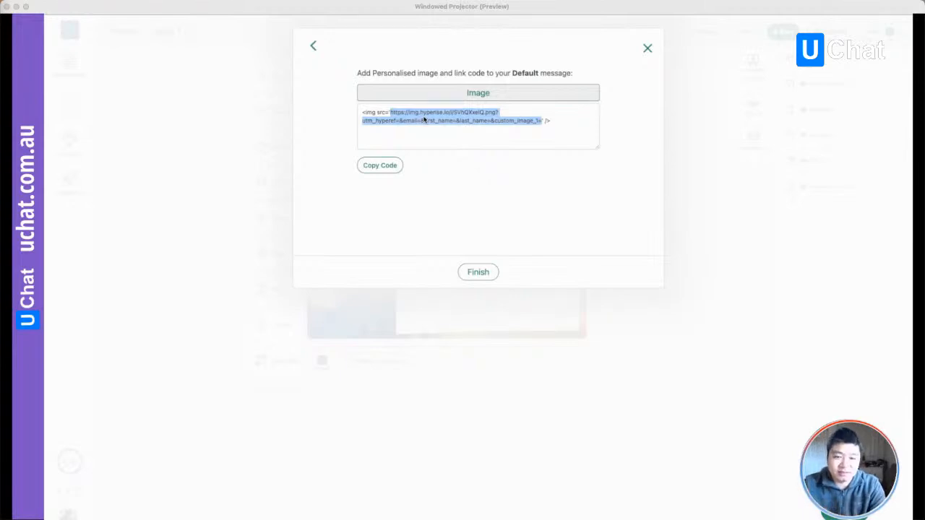
{"action": "right_click", "coordinate": [442, 116]}
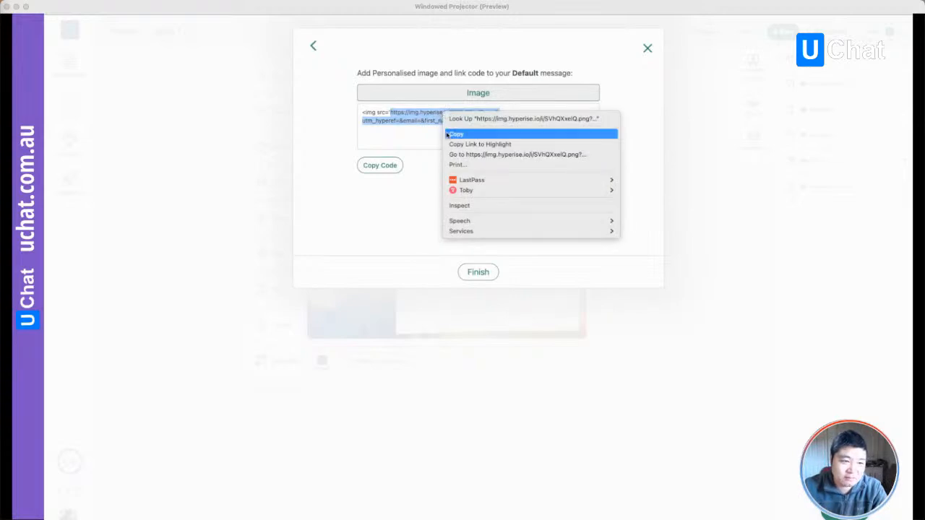
{"action": "left_click", "coordinate": [454, 132]}
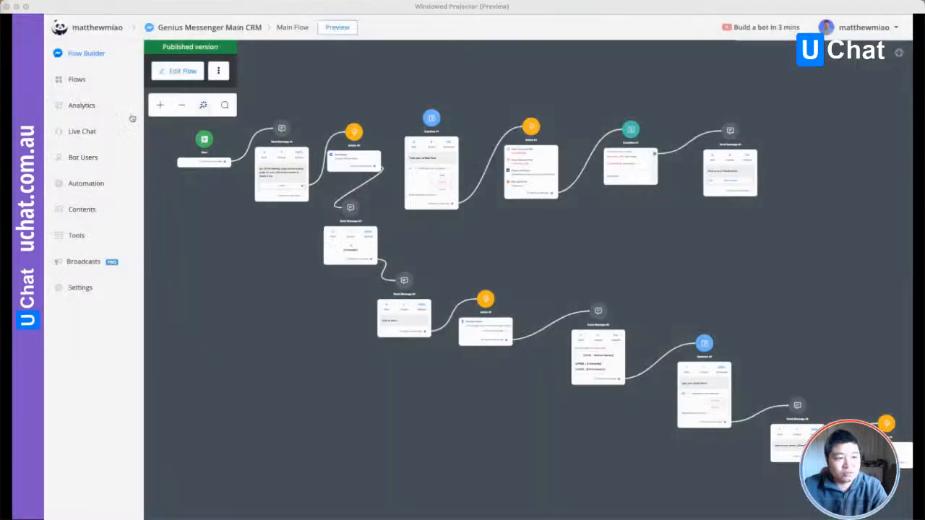
Create a Facebook sub flow named 'Dynamic Images' and attach a Send Message step after Start.
{"action": "left_click", "coordinate": [77, 80]}
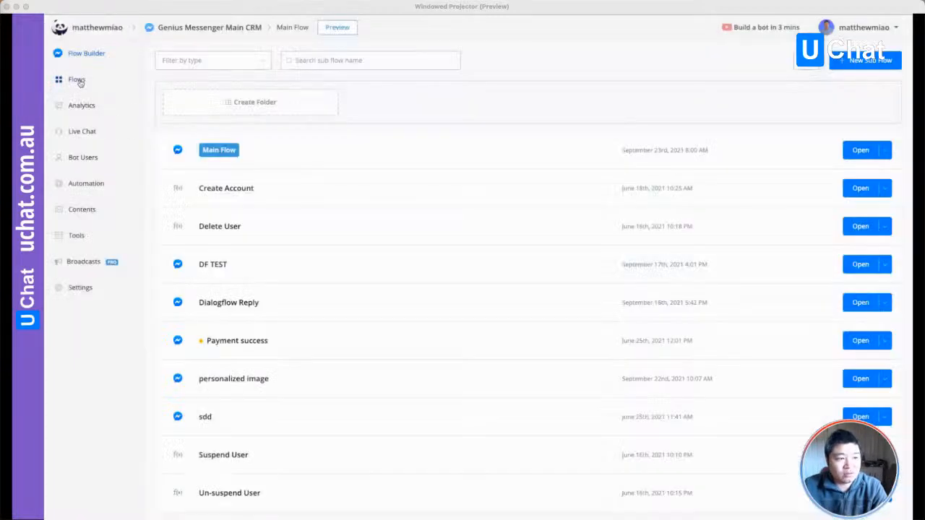
{"action": "left_click", "coordinate": [866, 62]}
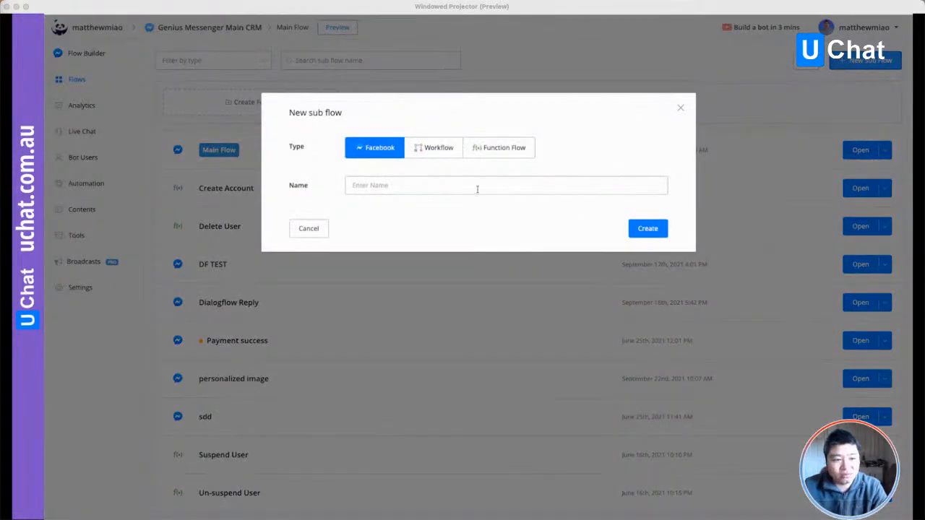
{"action": "type", "text": "Dyanmic"}
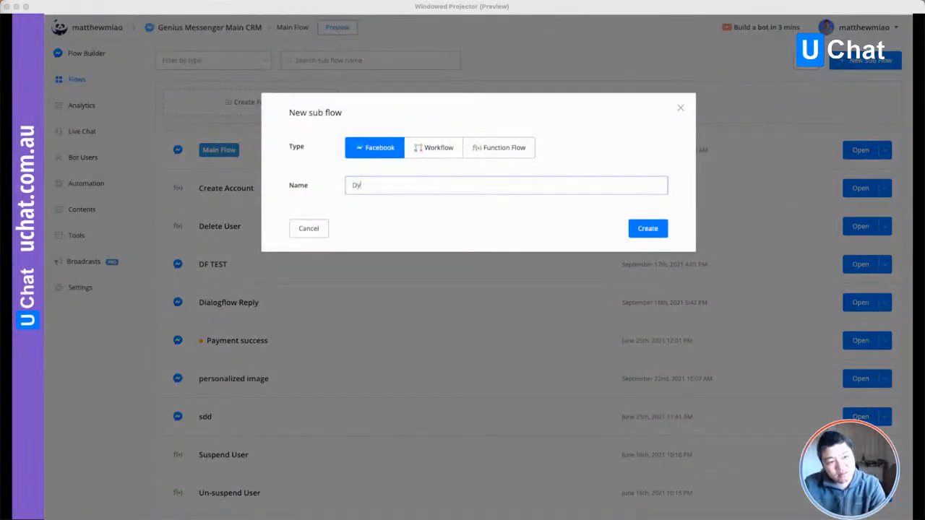
{"action": "key", "text": "BackSpace"}
{"action": "key", "text": "BackSpace"}
{"action": "key", "text": "BackSpace"}
{"action": "key", "text": "BackSpace"}
{"action": "type", "text": "namic Images"}
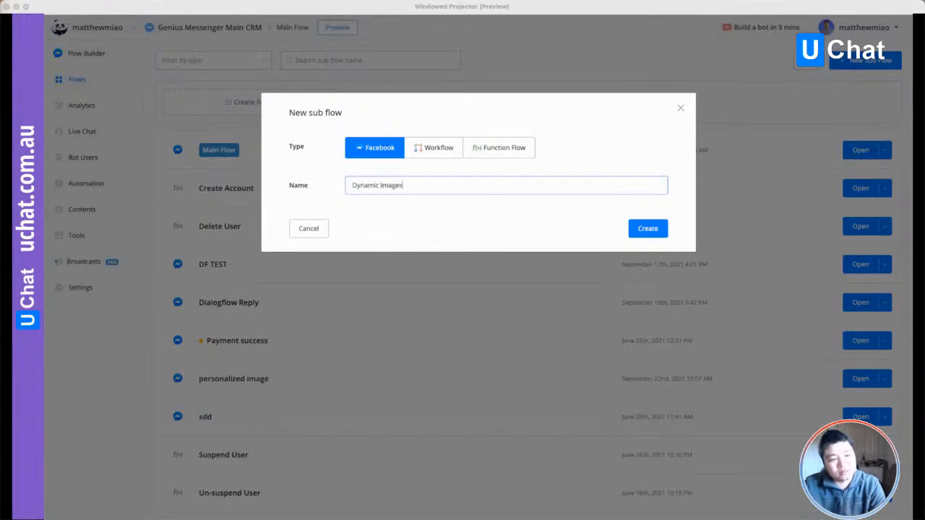
{"action": "left_click", "coordinate": [646, 228]}
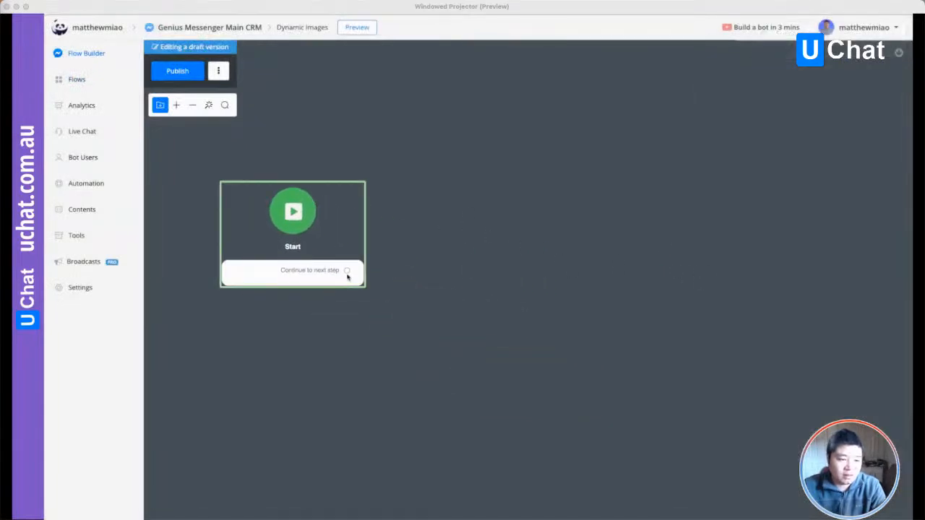
{"action": "left_click_drag", "start_coordinate": [348, 273], "coordinate": [448, 233]}
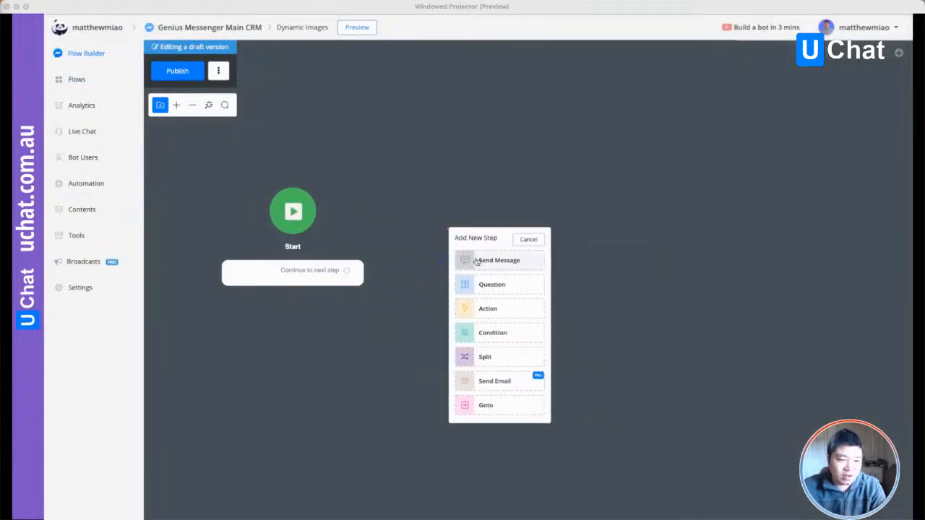
{"action": "left_click", "coordinate": [467, 260]}
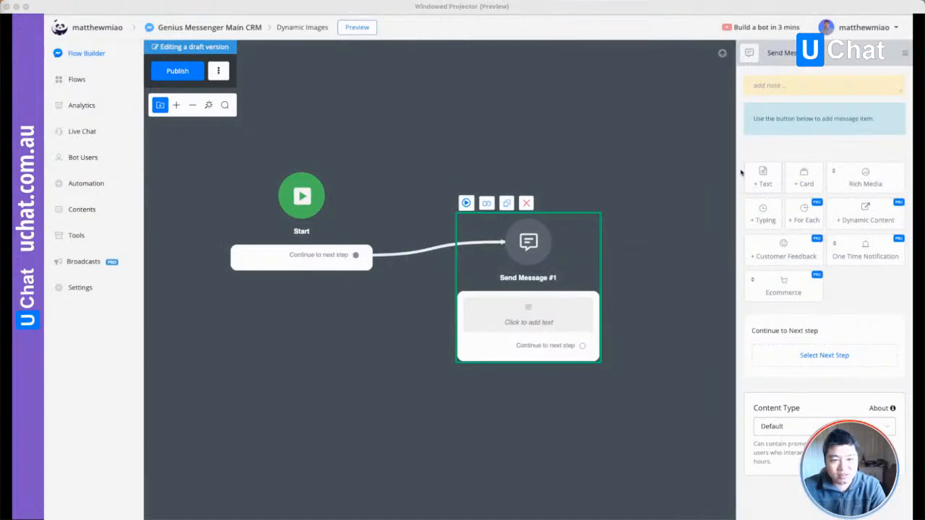
Write 'Click the button below, then I will show you a dynamic image' and add a 'Click here.' button.
{"action": "left_click", "coordinate": [764, 185]}
{"action": "left_click", "coordinate": [767, 94]}
{"action": "type", "text": "dLi"}
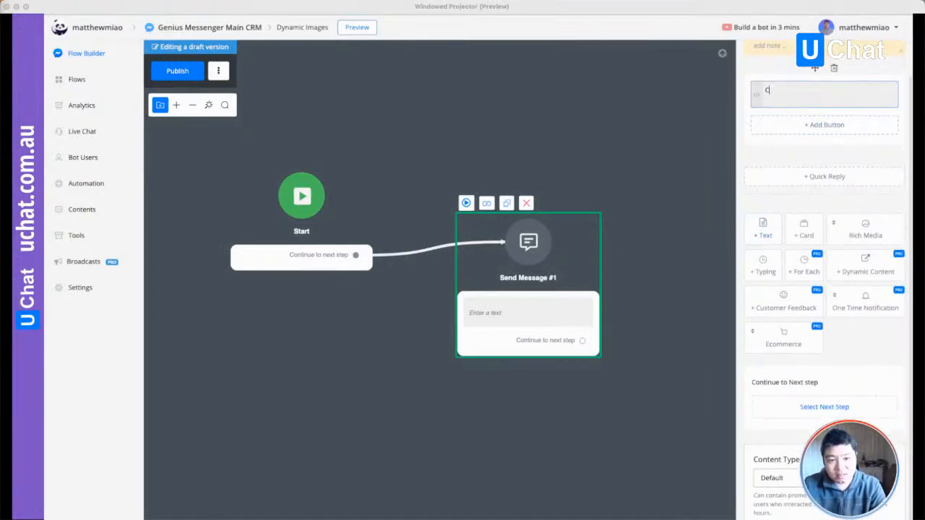
{"action": "type", "text": "ck the button below, then "}
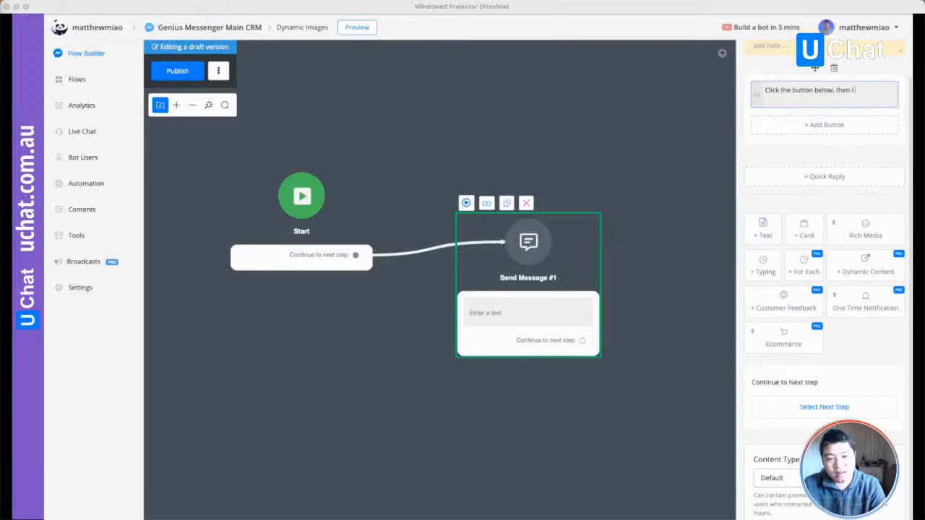
{"action": "type", "text": "I will show"}
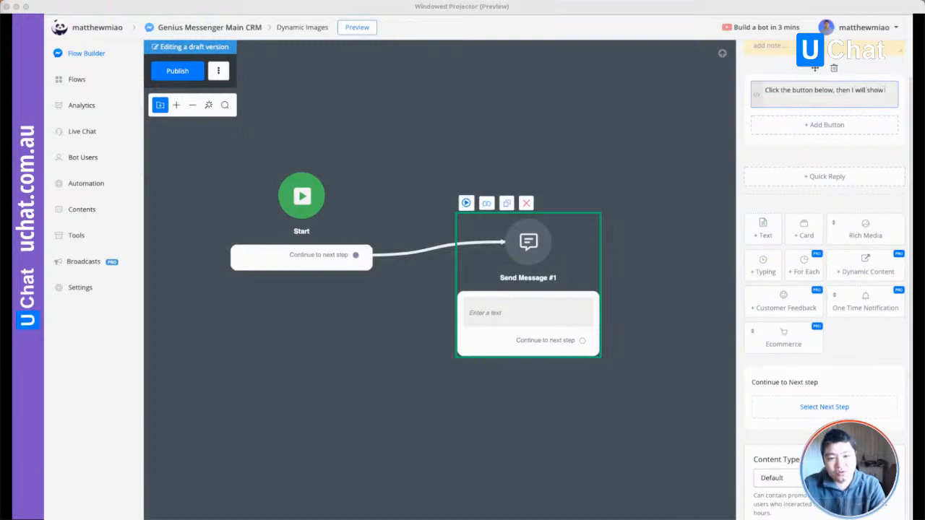
{"action": "type", "text": " you a dyanmic"}
{"action": "key", "text": "BackSpace"}
{"action": "key", "text": "BackSpace"}
{"action": "type", "text": "n"}
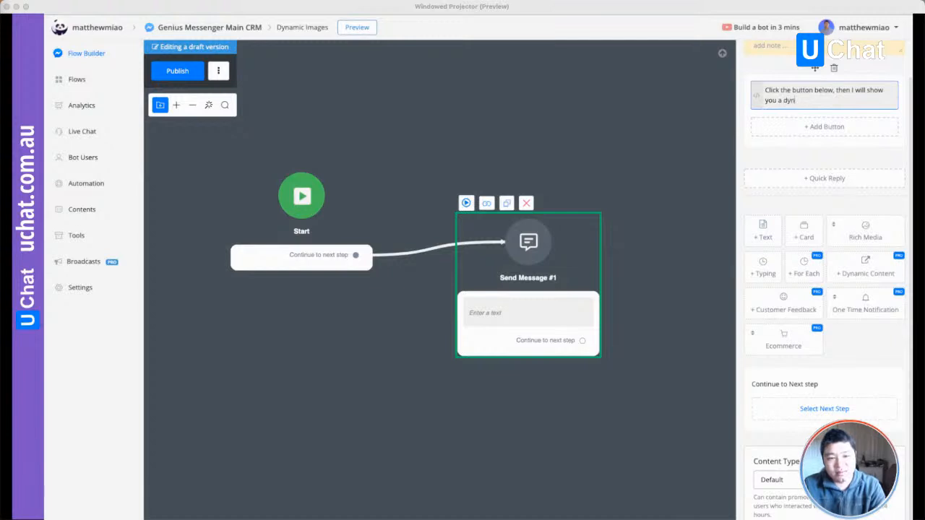
{"action": "type", "text": "amic image"}
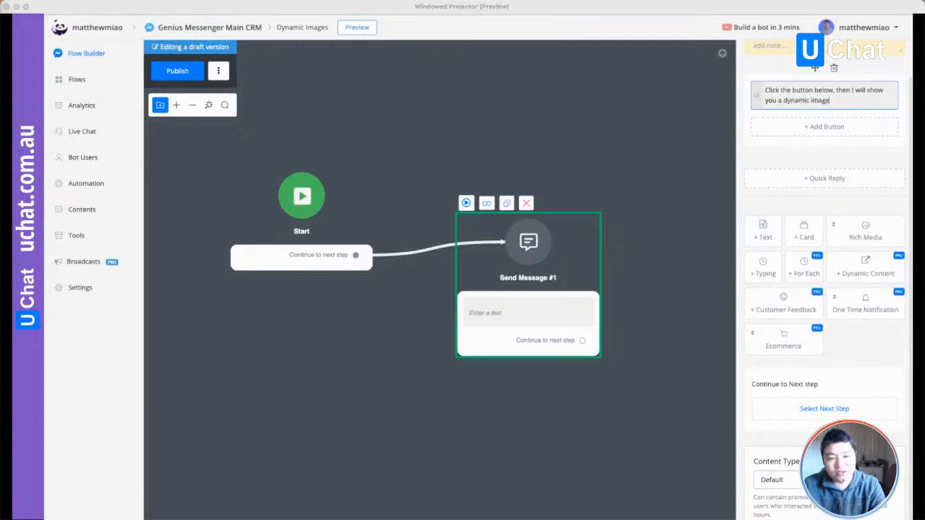
{"action": "left_click", "coordinate": [782, 129]}
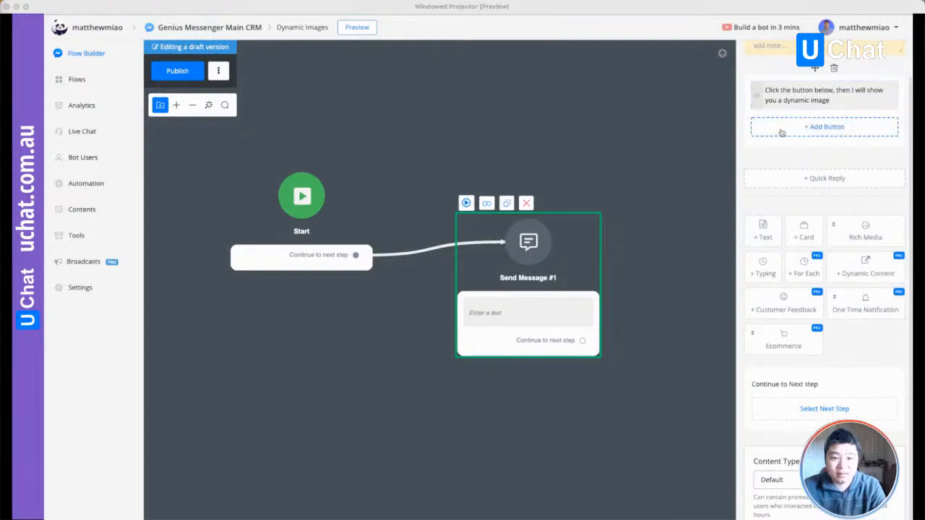
{"action": "triple_click", "coordinate": [461, 116]}
{"action": "type", "text": "Click here."}
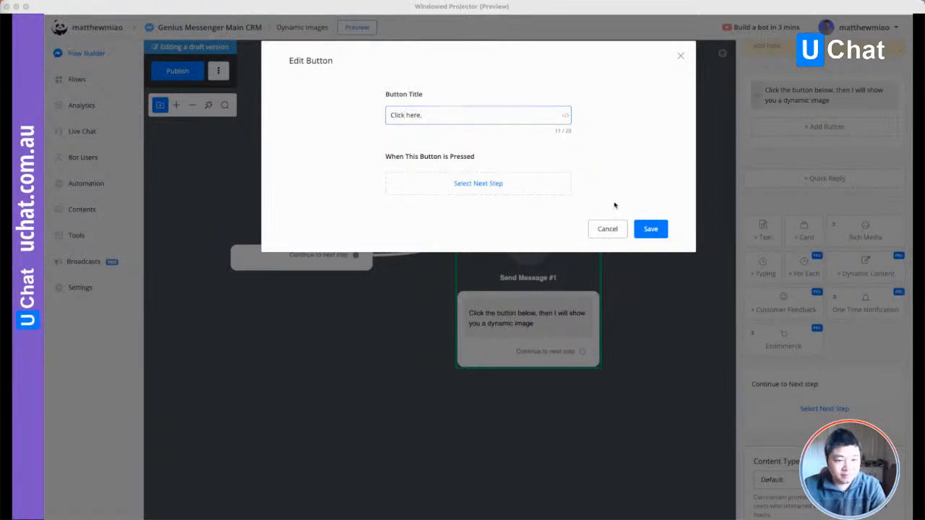
Save the 'Click here.' button and draw a new step connection from it.
{"action": "left_click", "coordinate": [649, 229]}
{"action": "left_click_drag", "start_coordinate": [692, 274], "coordinate": [476, 210]}
{"action": "left_click_drag", "start_coordinate": [365, 299], "coordinate": [482, 216]}
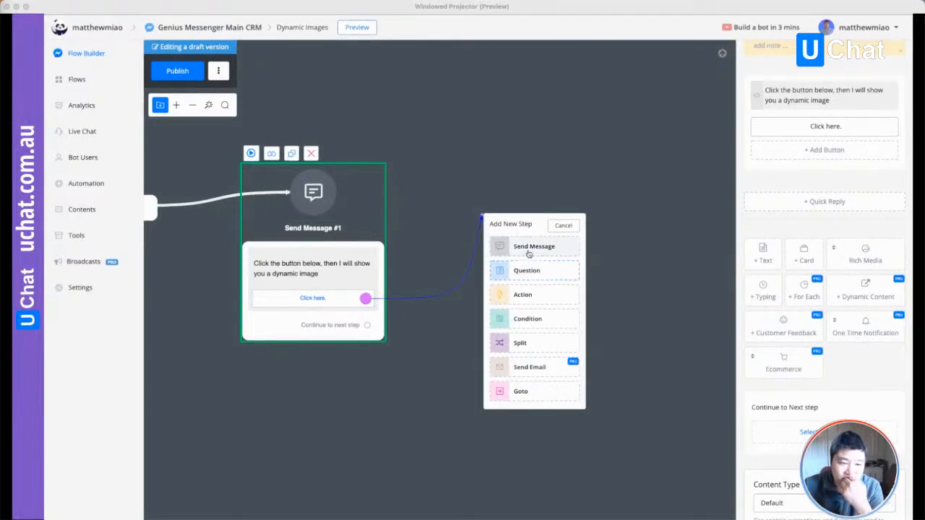
Add Send Message #2 from the button with a Rich Media Image item, opening Select Media.
{"action": "left_click", "coordinate": [528, 253]}
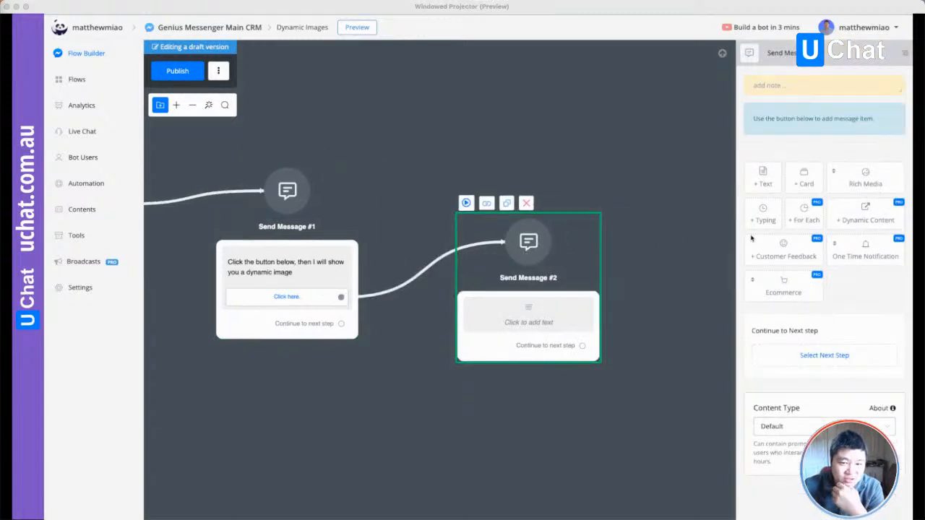
{"action": "left_click", "coordinate": [865, 181]}
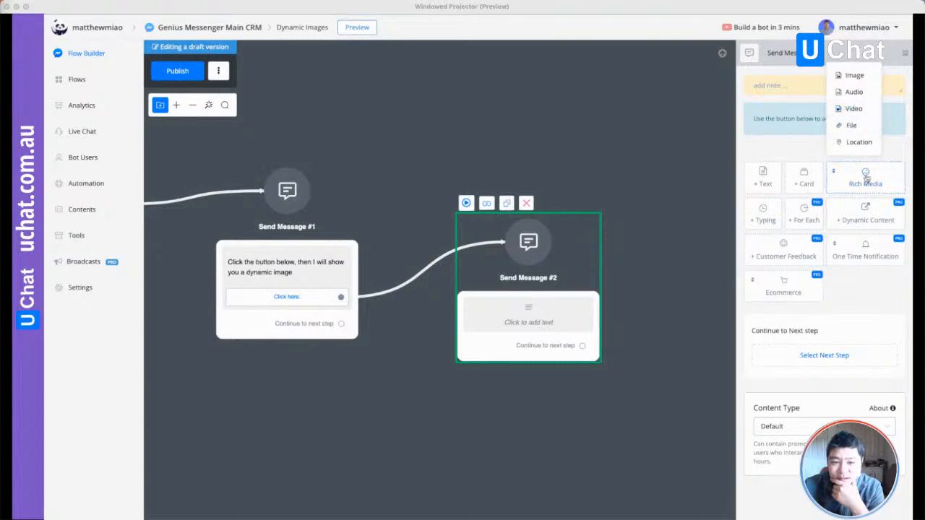
{"action": "left_click", "coordinate": [855, 76]}
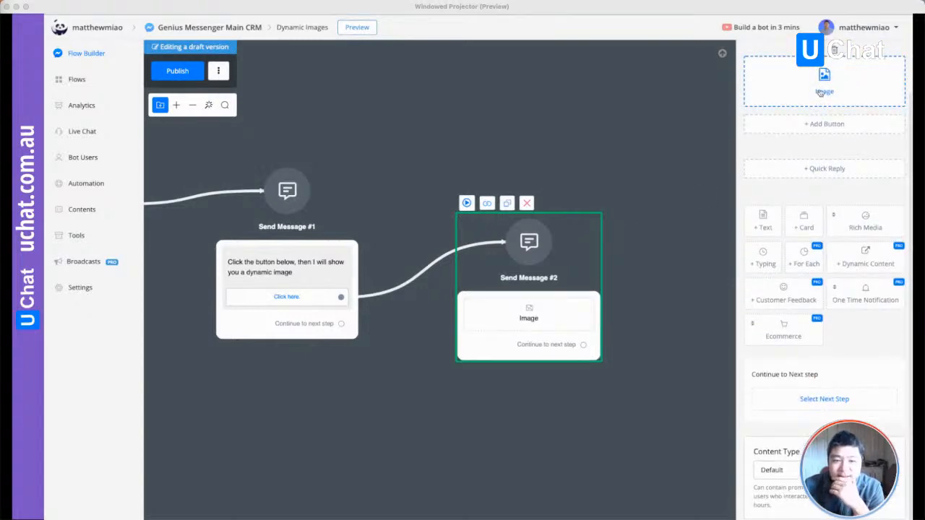
{"action": "left_click", "coordinate": [824, 92]}
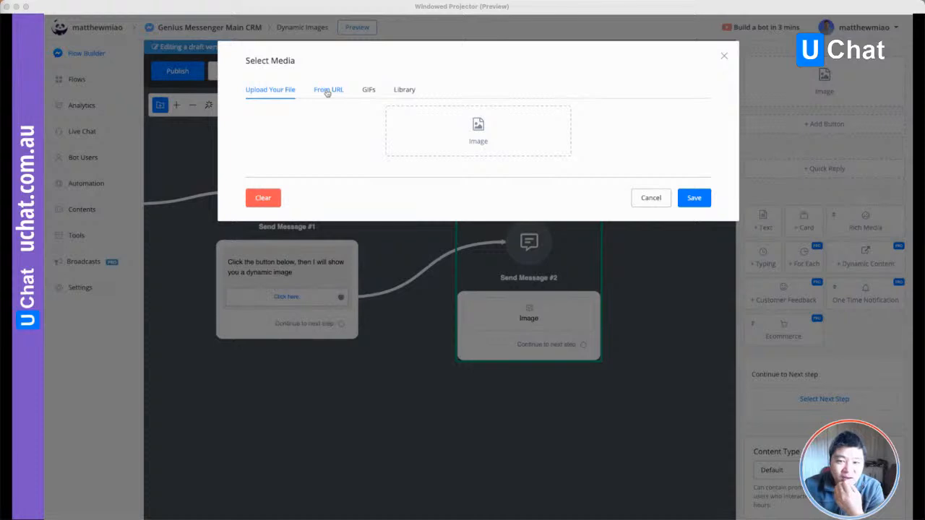
Paste the img.hyperise.io image link as the From URL source, trying then removing extra First Name fields.
{"action": "left_click", "coordinate": [327, 91]}
{"action": "left_click", "coordinate": [337, 134]}
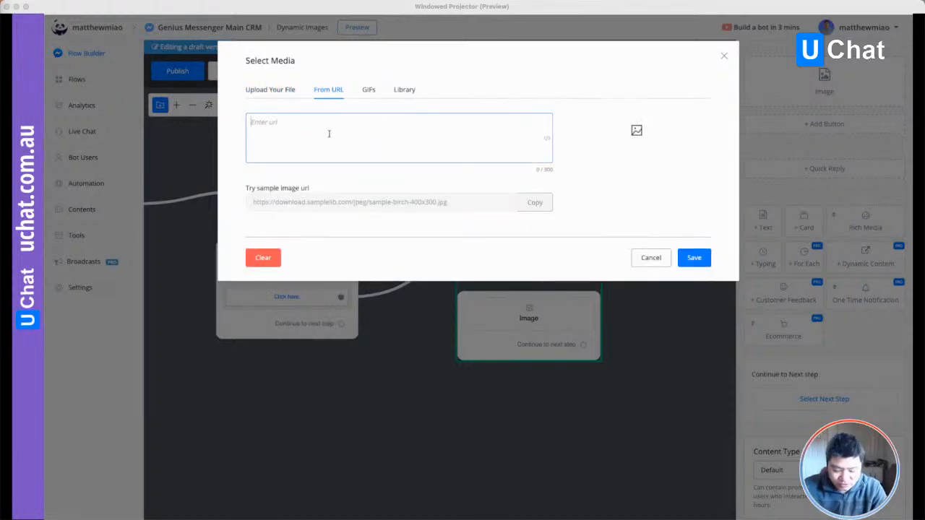
{"action": "type", "text": "https://img.hyperise.io/i/SVhQXxelQ.png?utm_hyperef=&email=&first_name=&last_name=&custom_image_1="}
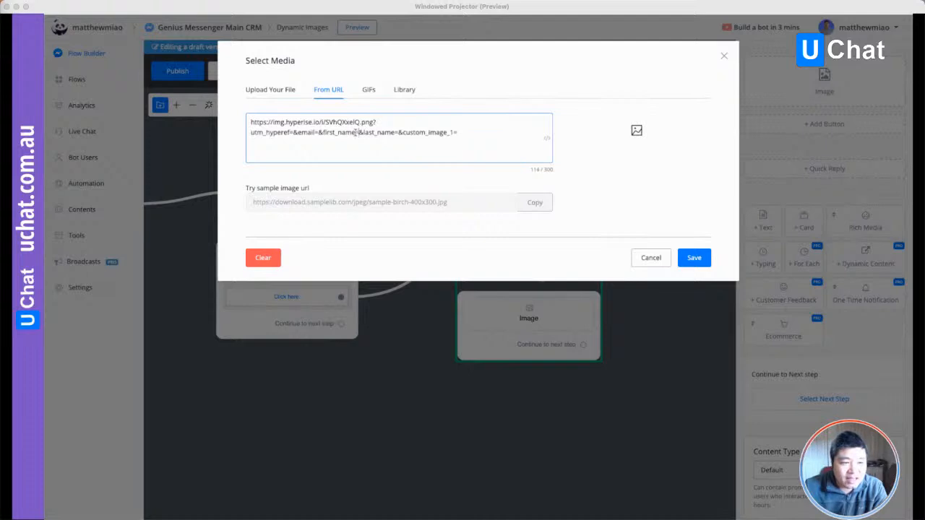
{"action": "left_click", "coordinate": [547, 142]}
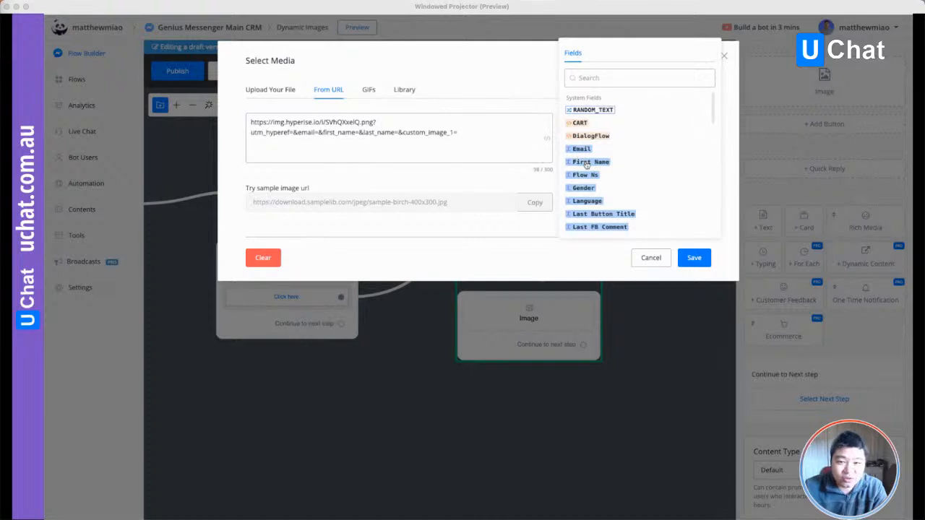
{"action": "left_click", "coordinate": [586, 161]}
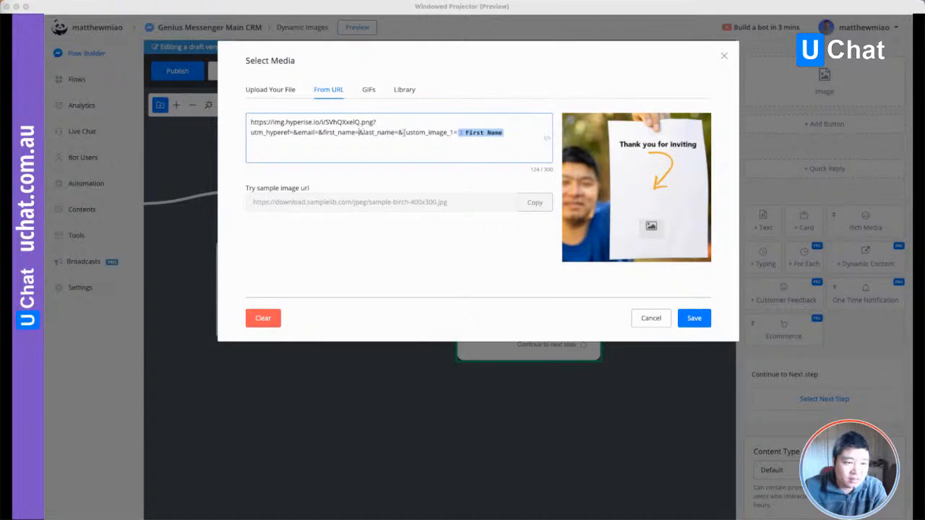
{"action": "left_click", "coordinate": [547, 139]}
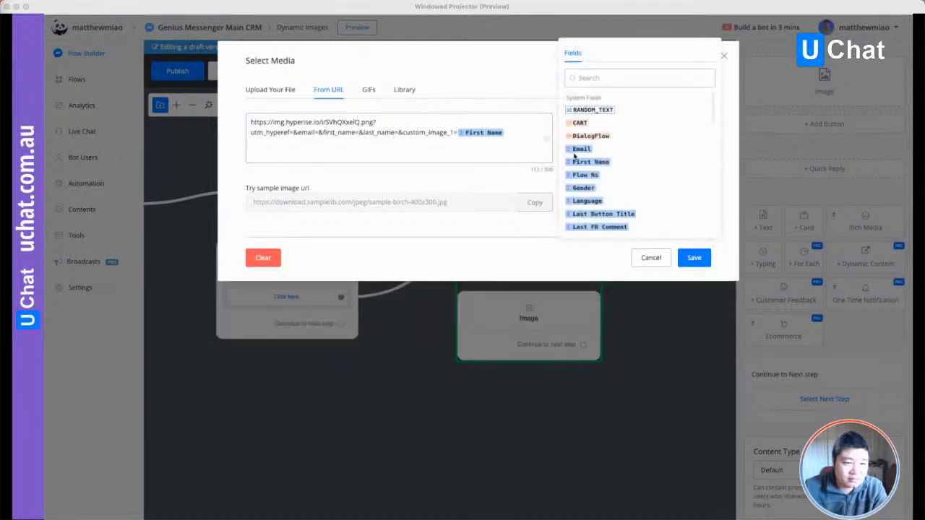
{"action": "left_click", "coordinate": [582, 161]}
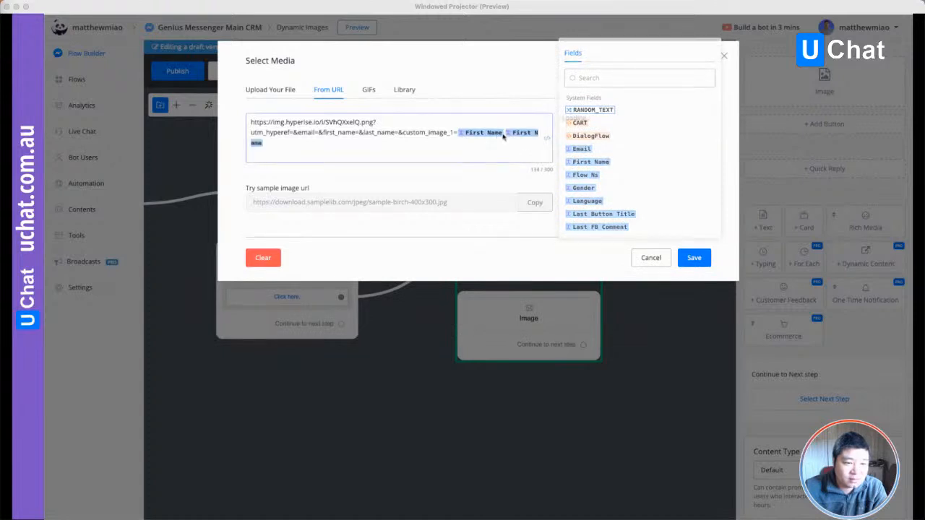
{"action": "left_click", "coordinate": [502, 137]}
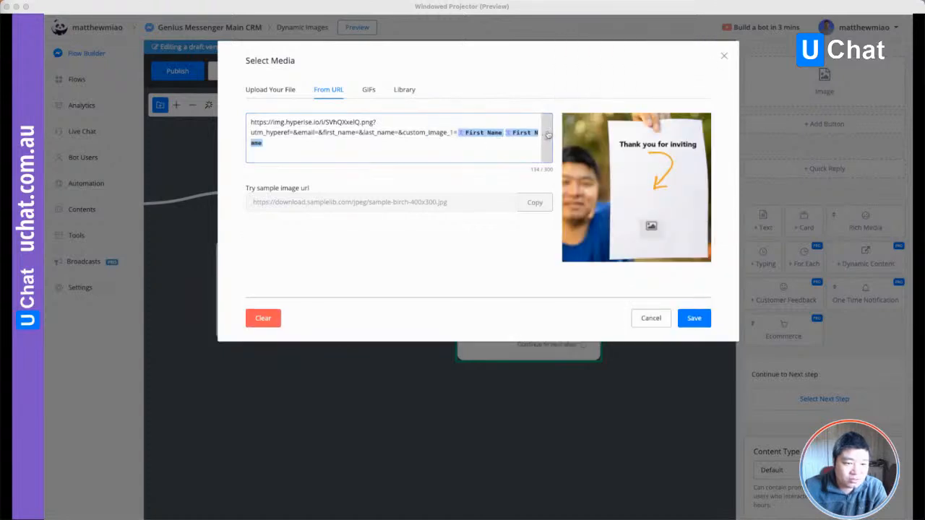
{"action": "key", "text": "BackSpace"}
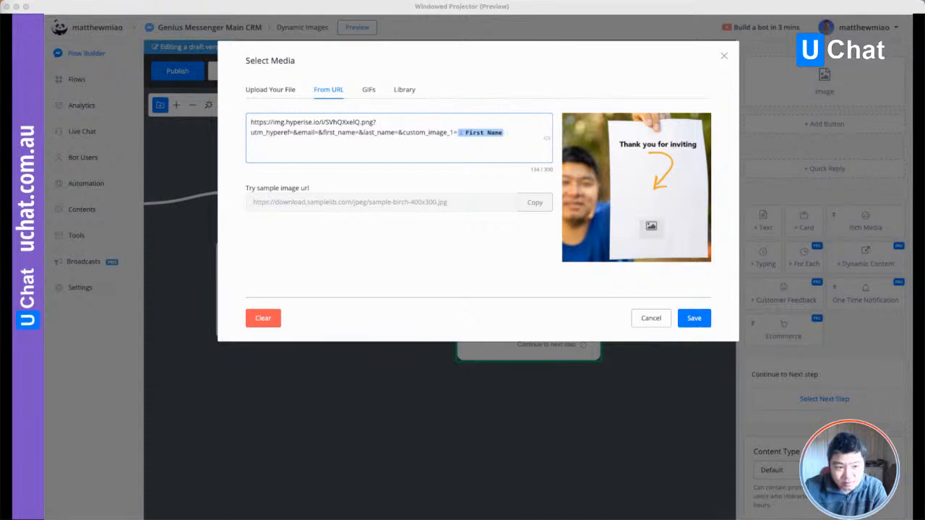
{"action": "key", "text": "BackSpace"}
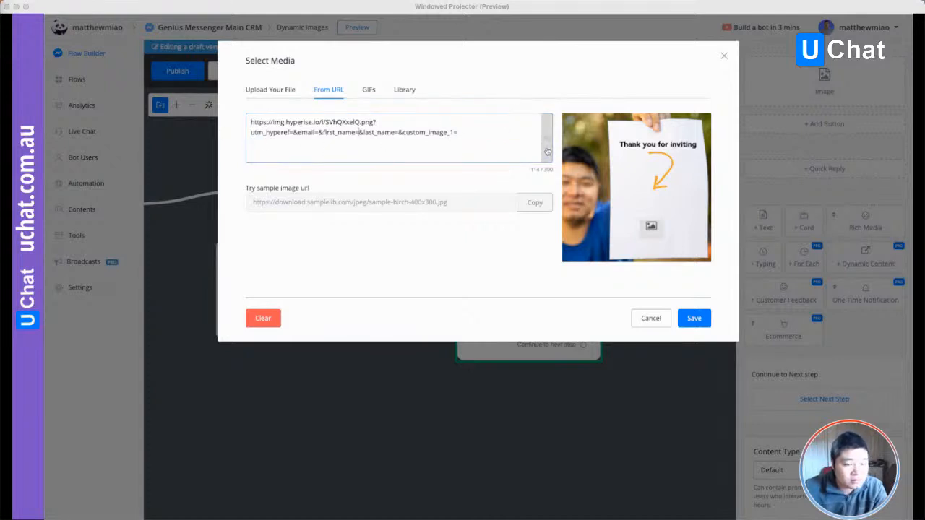
Insert the First Name field after first_name= in the image URL.
{"action": "left_click", "coordinate": [548, 150]}
{"action": "left_click", "coordinate": [377, 133]}
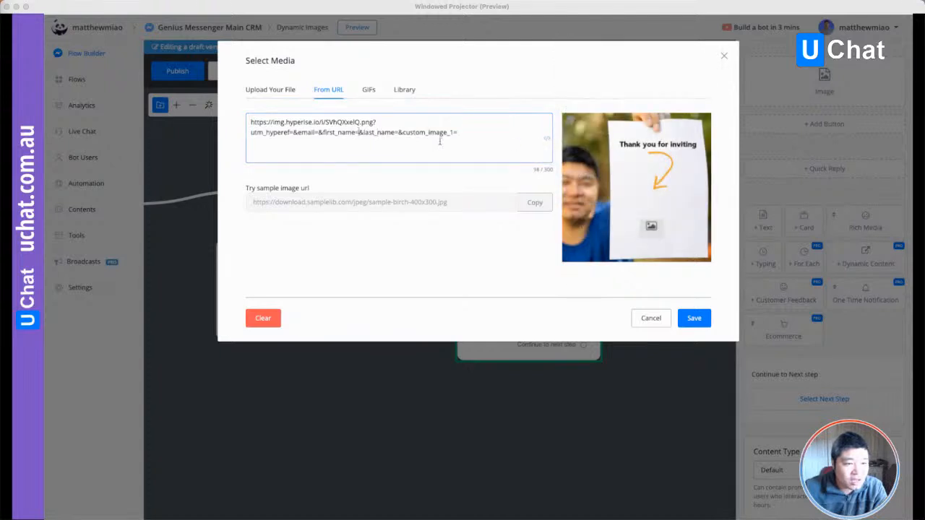
{"action": "type", "text": "{{"}
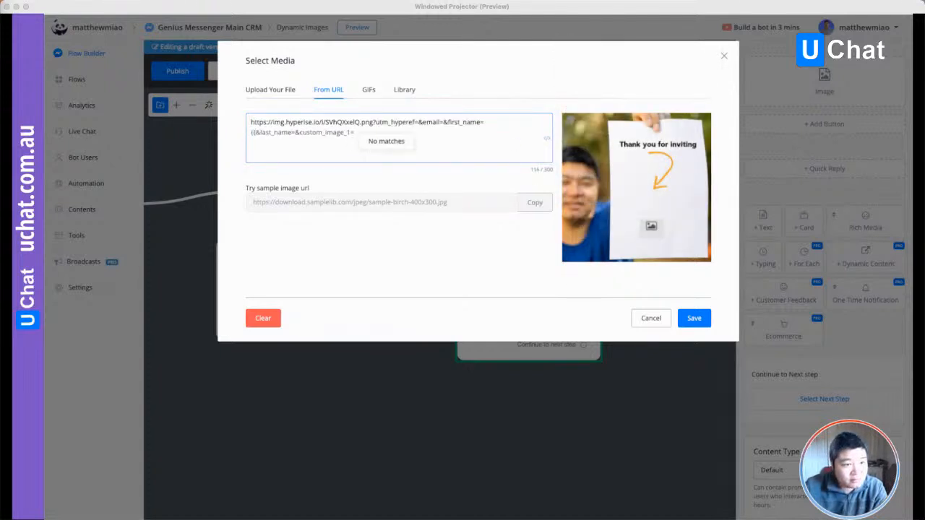
{"action": "type", "text": "na"}
{"action": "key", "text": "BackSpace"}
{"action": "key", "text": "BackSpace"}
{"action": "key", "text": "BackSpace"}
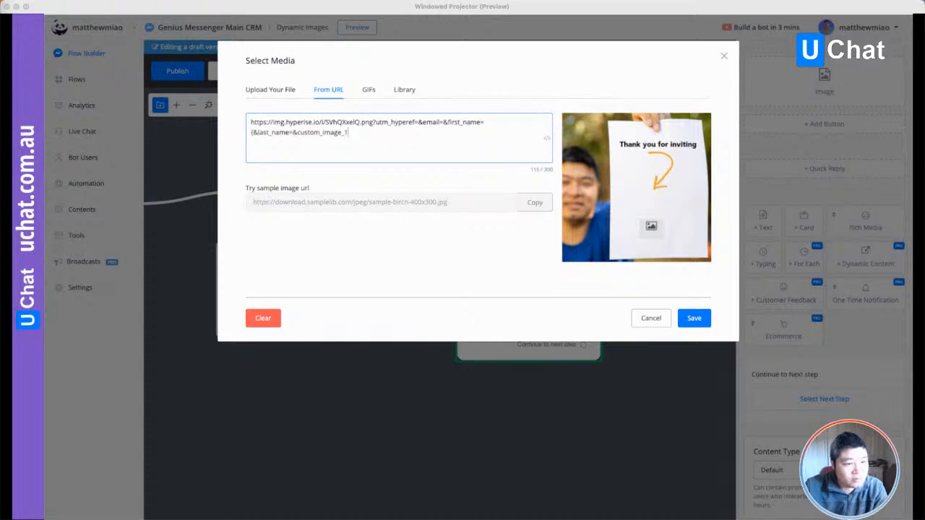
{"action": "type", "text": "="}
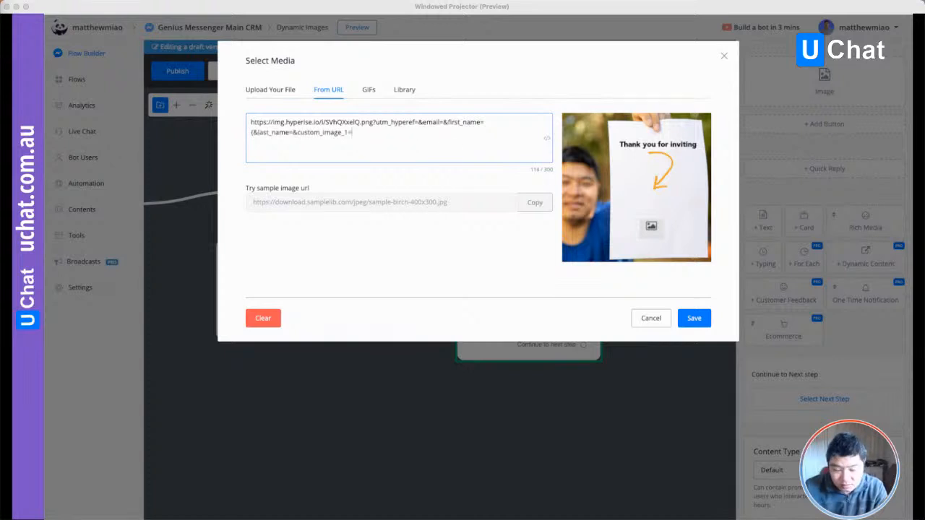
{"action": "left_click", "coordinate": [483, 122]}
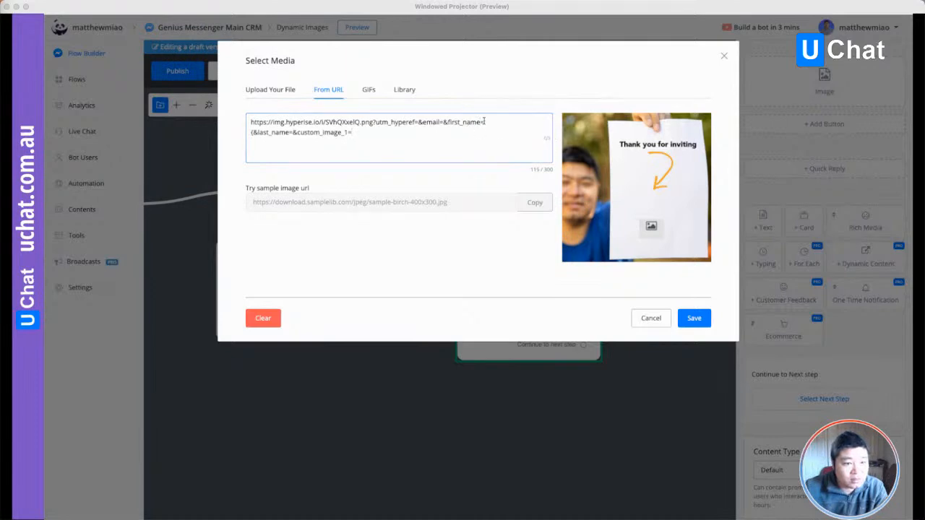
{"action": "left_click", "coordinate": [549, 138]}
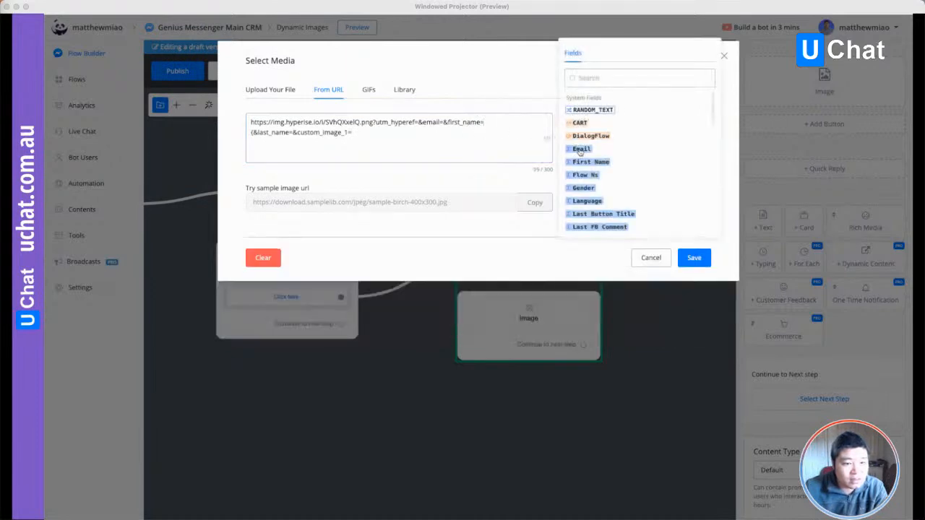
{"action": "left_click", "coordinate": [590, 161]}
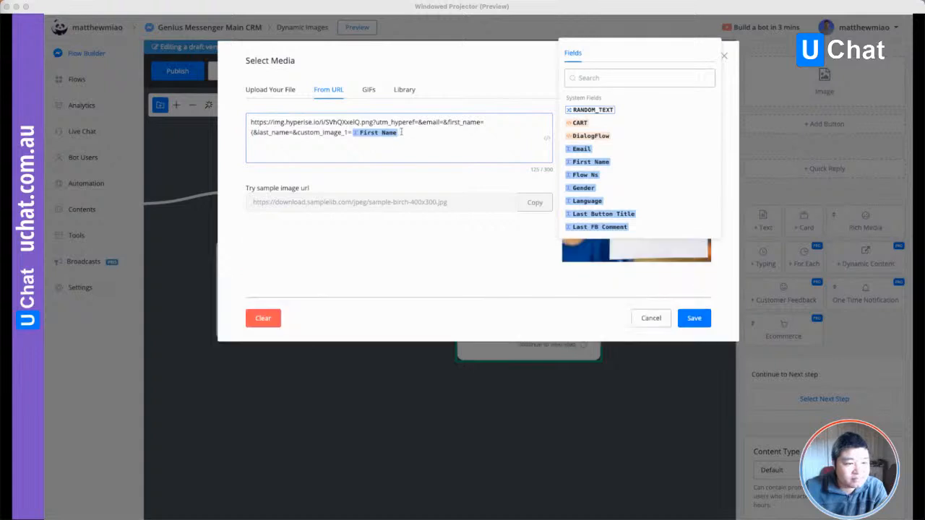
{"action": "left_click", "coordinate": [346, 132]}
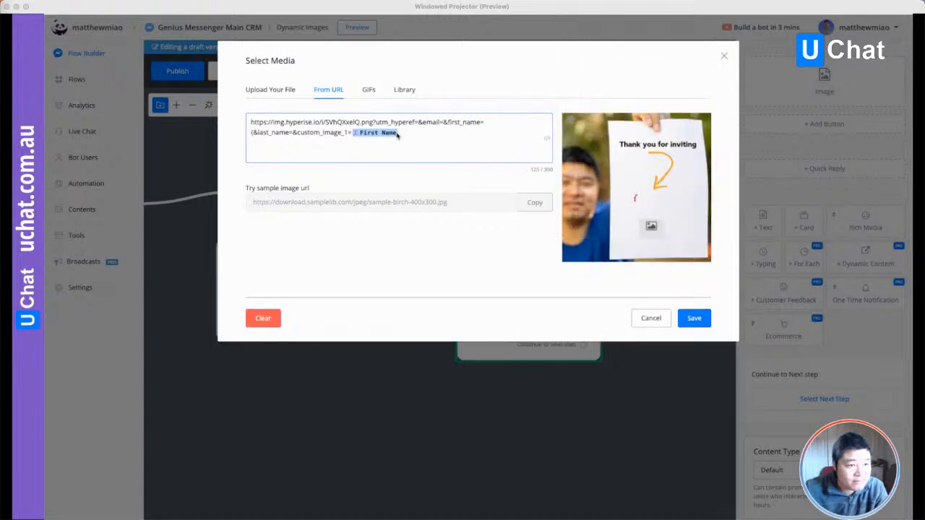
Delete the leftover hand-typed {{first_name}} text, keeping the rest of the URL intact.
{"action": "left_click", "coordinate": [252, 132]}
{"action": "type", "text": "{"}
{"action": "key", "text": "BackSpace"}
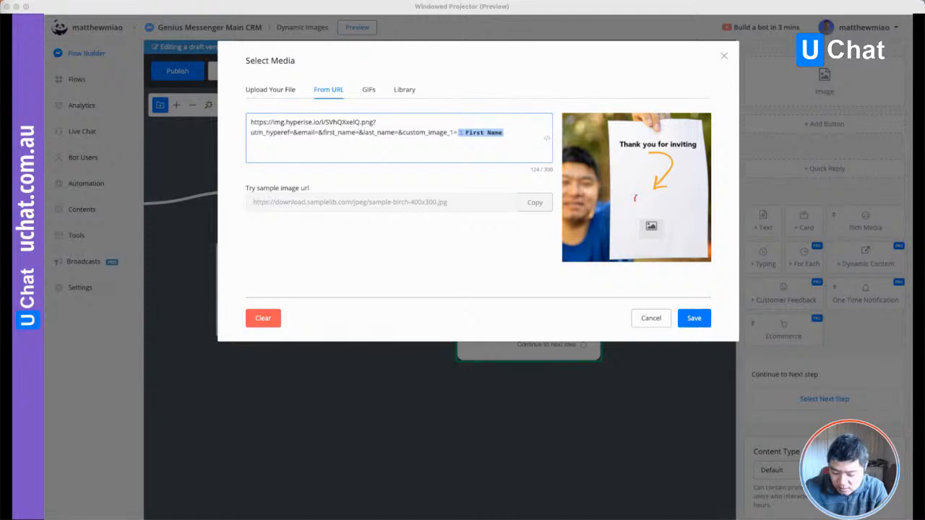
{"action": "type", "text": "{{first_name"}
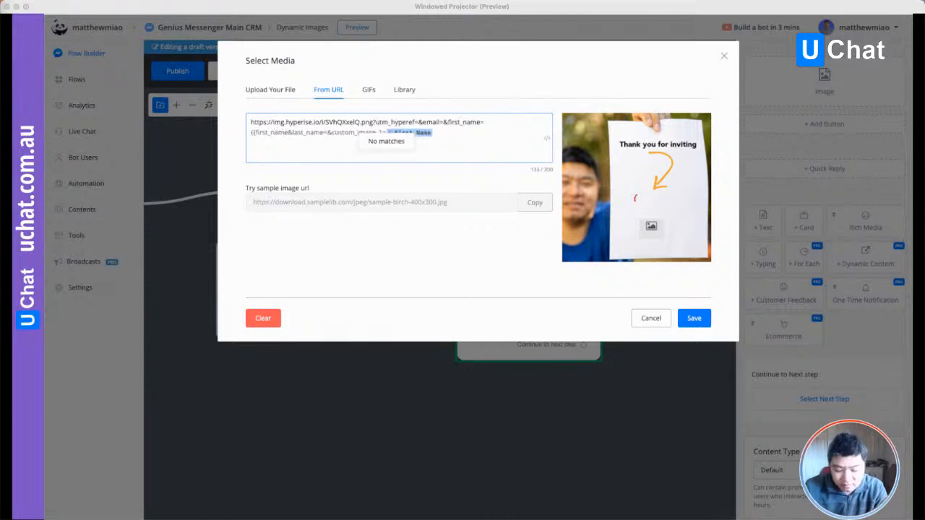
{"action": "type", "text": "}}"}
{"action": "left_click", "coordinate": [290, 133]}
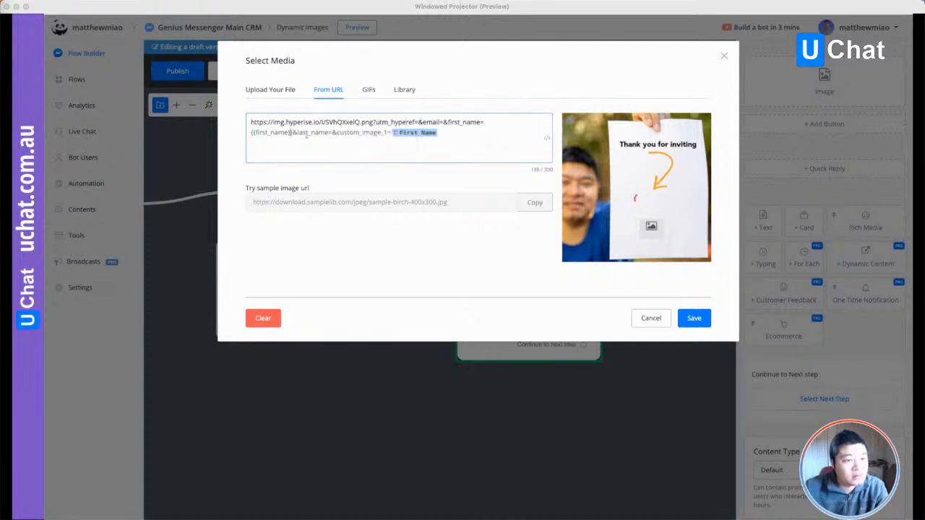
{"action": "left_click", "coordinate": [390, 132]}
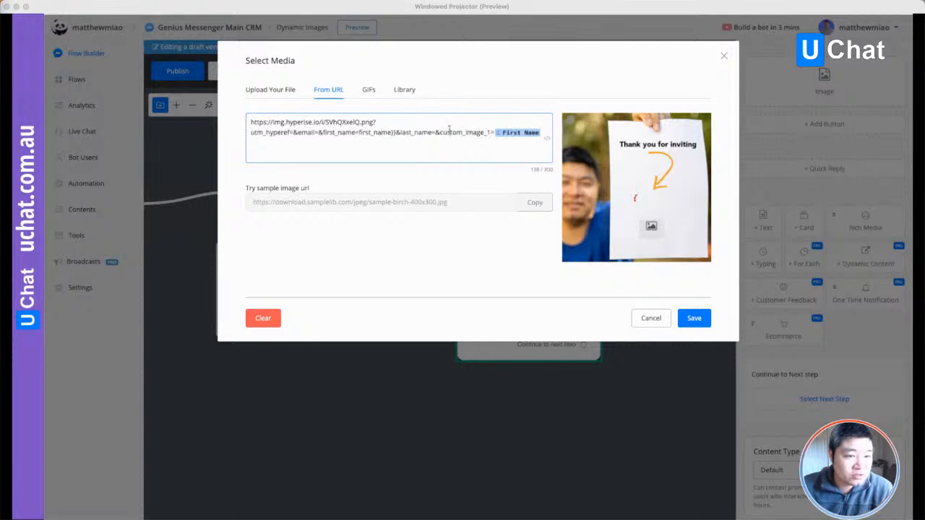
{"action": "left_click_drag", "start_coordinate": [491, 133], "coordinate": [360, 128]}
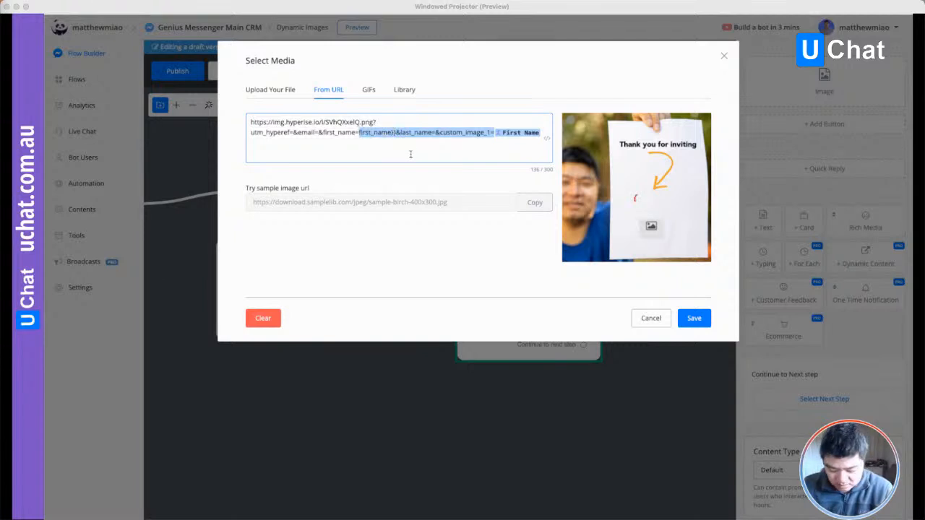
{"action": "key", "text": "BackSpace"}
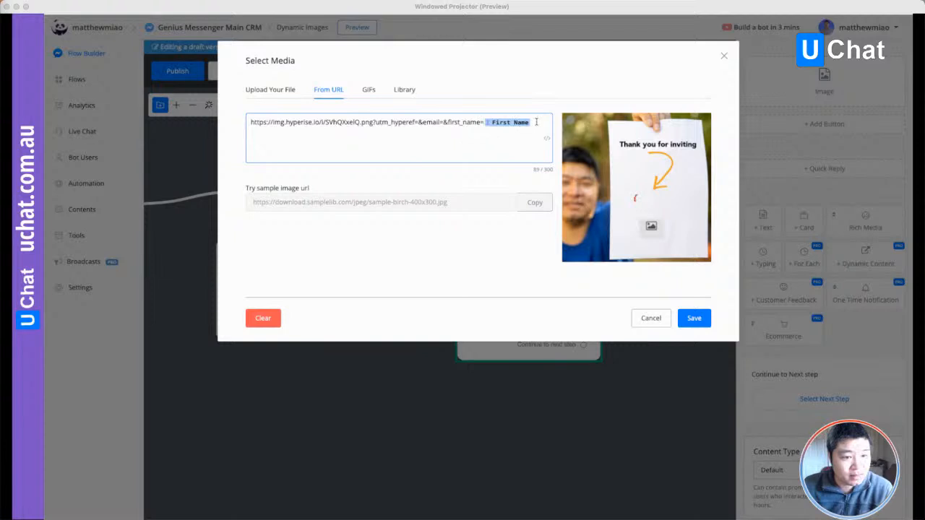
{"action": "key", "text": "super+z"}
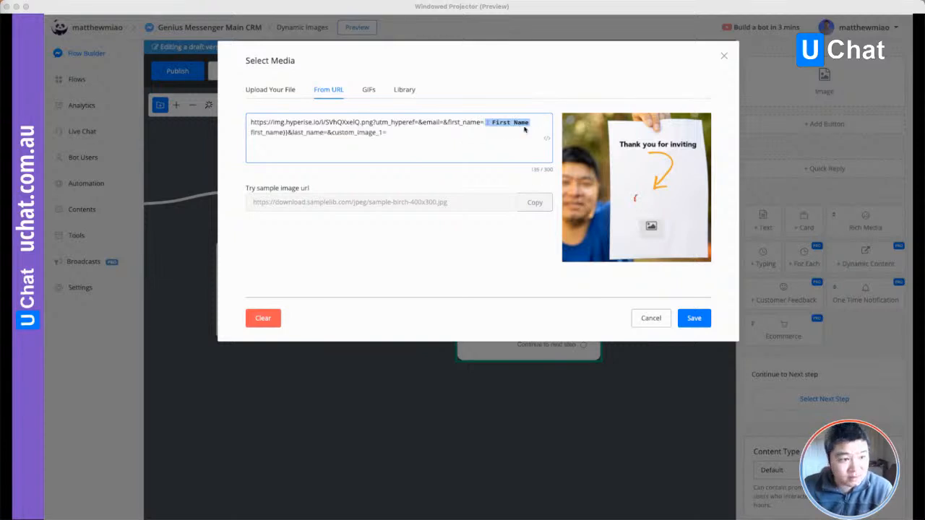
{"action": "left_click_drag", "start_coordinate": [289, 132], "coordinate": [242, 134]}
{"action": "key", "text": "BackSpace"}
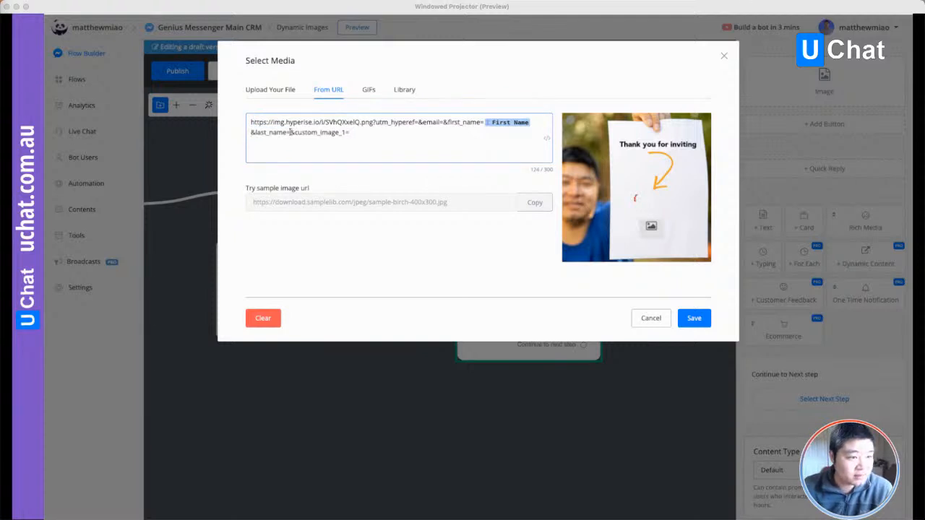
Insert the Last Name field after last_name= and move custom_image_1= after it.
{"action": "left_click", "coordinate": [547, 138]}
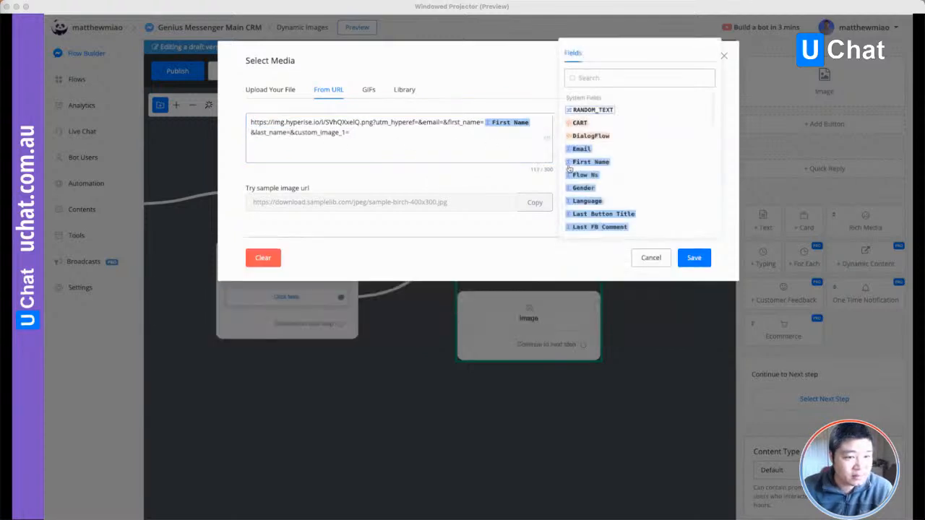
{"action": "scroll", "coordinate": [597, 174], "scroll_direction": "down", "scroll_amount": 3}
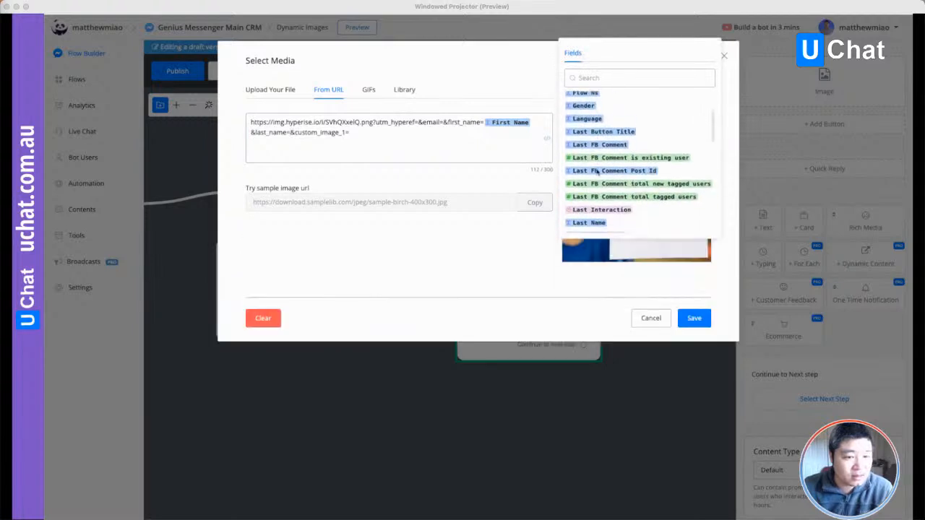
{"action": "scroll", "coordinate": [597, 174], "scroll_direction": "down", "scroll_amount": 1}
{"action": "left_click", "coordinate": [582, 196]}
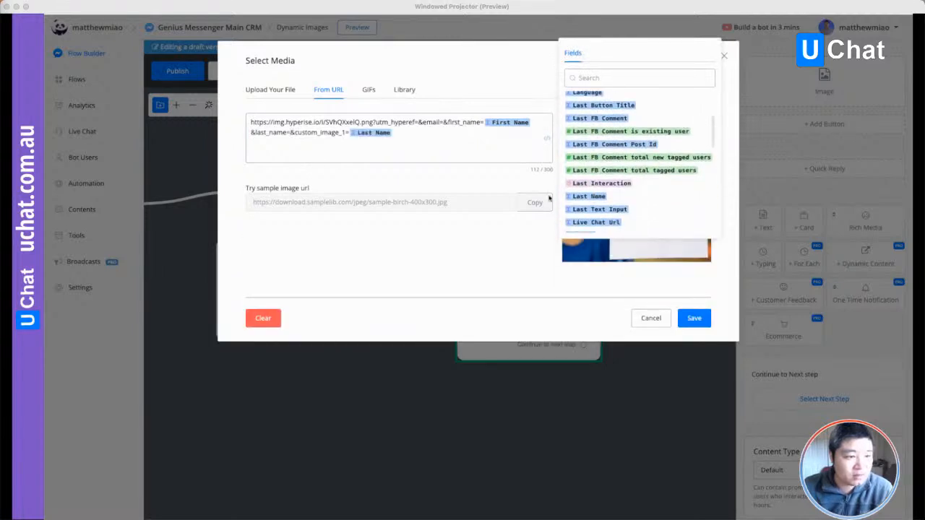
{"action": "left_click", "coordinate": [348, 132]}
{"action": "left_click_drag", "start_coordinate": [348, 132], "coordinate": [254, 132]}
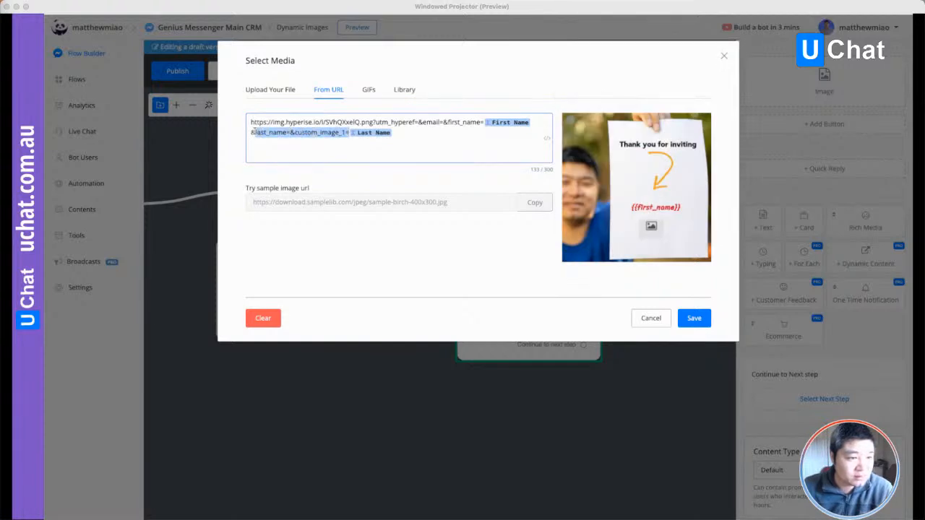
{"action": "left_click_drag", "start_coordinate": [255, 132], "coordinate": [290, 133]}
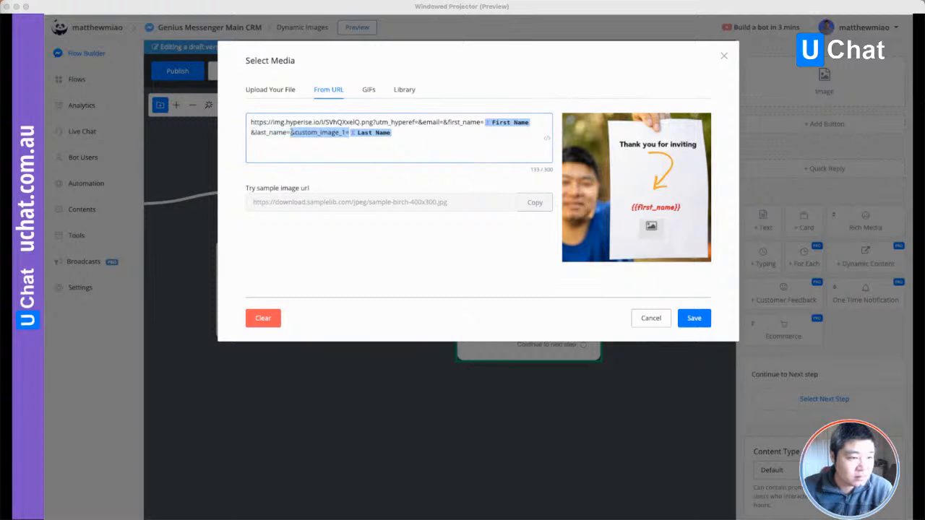
{"action": "key", "text": "BackSpace"}
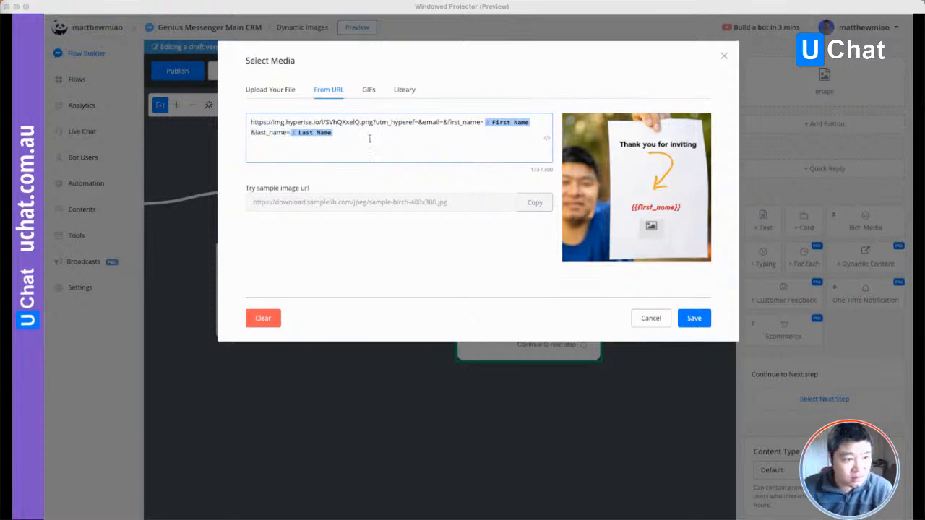
{"action": "key", "text": "ctrl+v"}
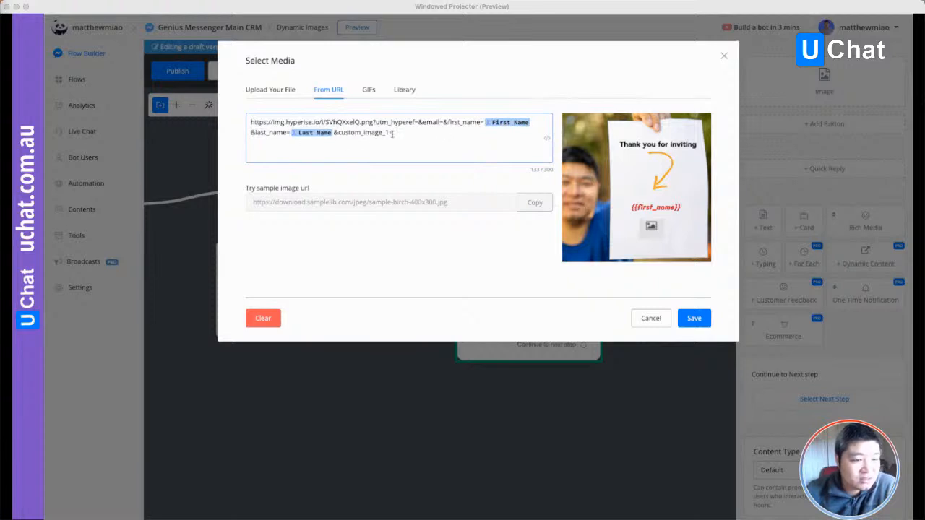
Insert the Profile Image field after custom_image_1= and save the image URL.
{"action": "left_click", "coordinate": [397, 134]}
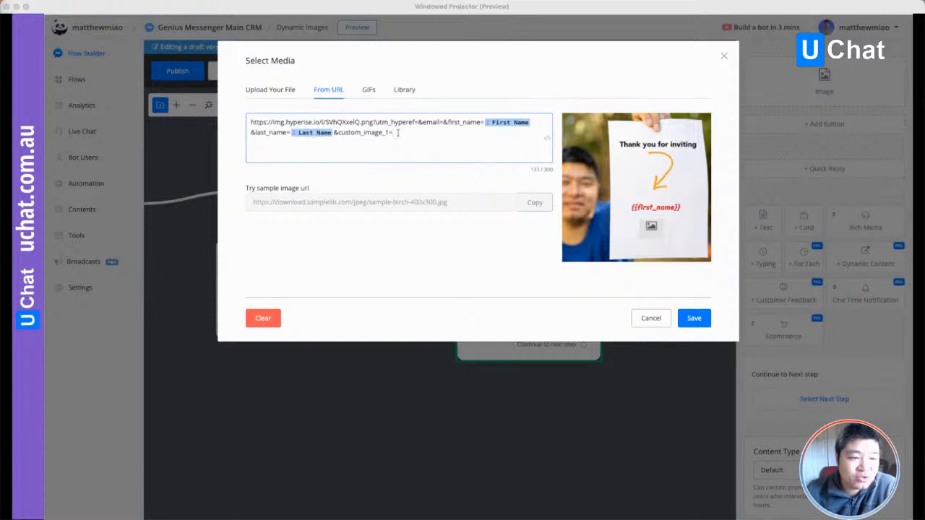
{"action": "left_click", "coordinate": [547, 137]}
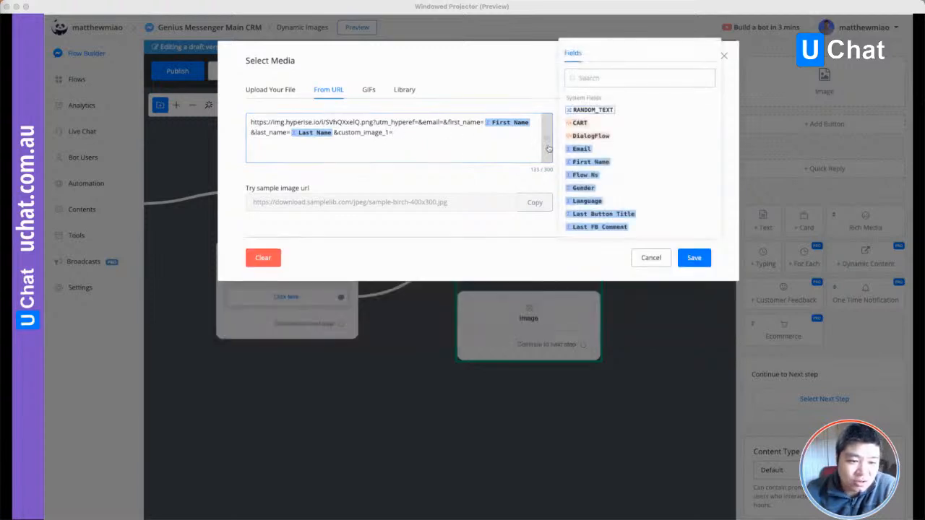
{"action": "scroll", "coordinate": [627, 162], "scroll_direction": "down", "scroll_amount": 4}
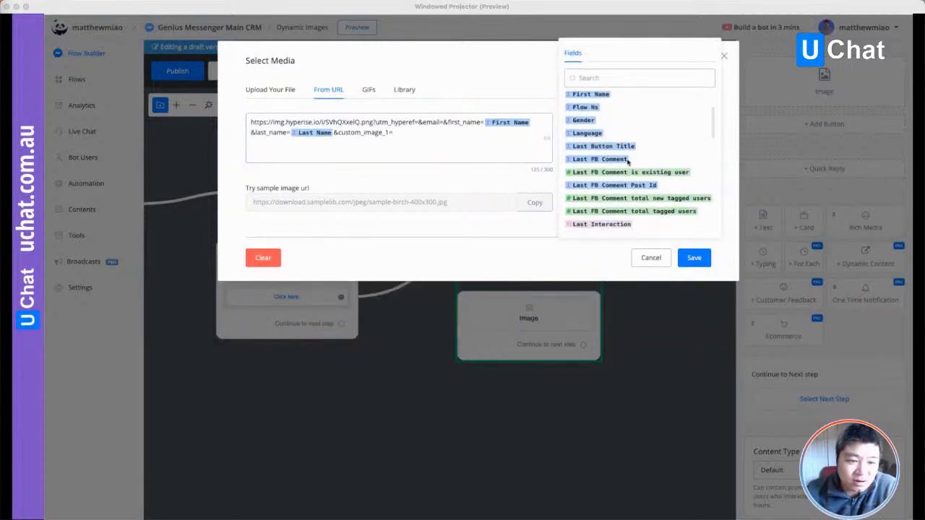
{"action": "scroll", "coordinate": [628, 164], "scroll_direction": "down", "scroll_amount": 4}
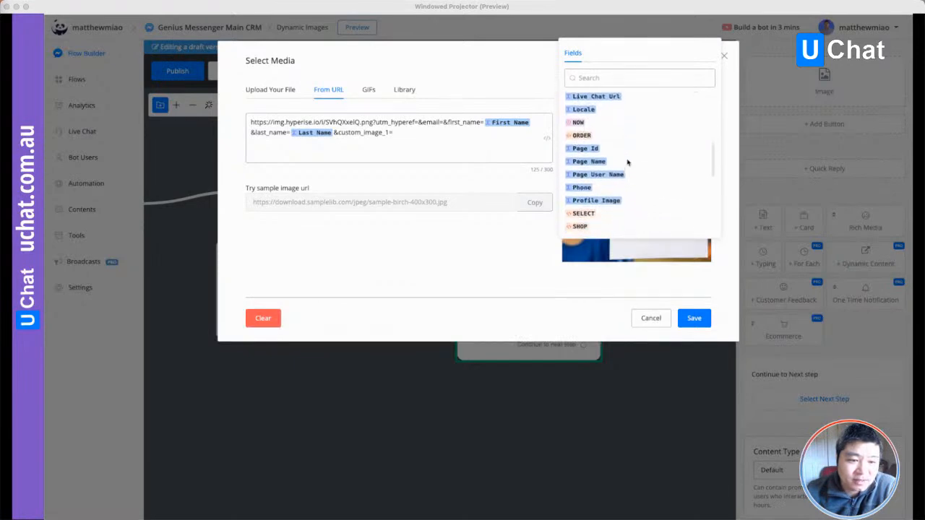
{"action": "left_click", "coordinate": [599, 192]}
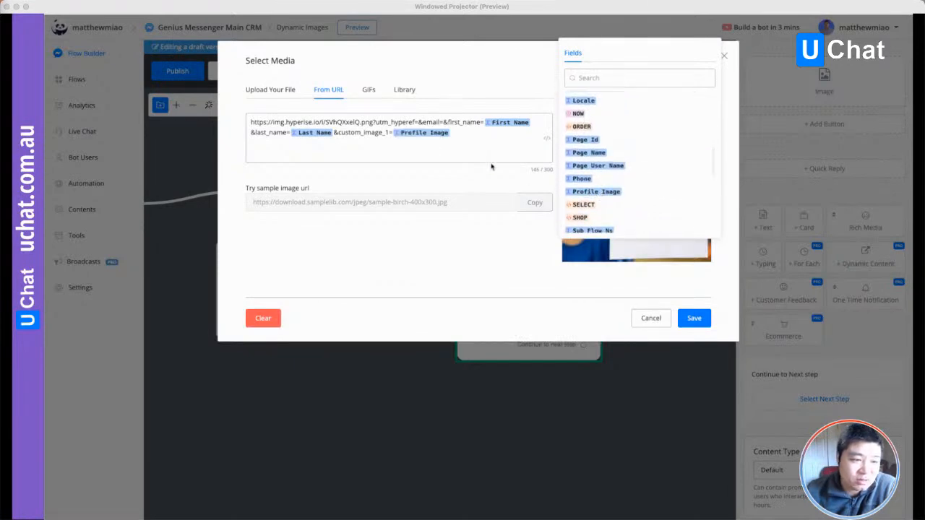
{"action": "left_click", "coordinate": [371, 134]}
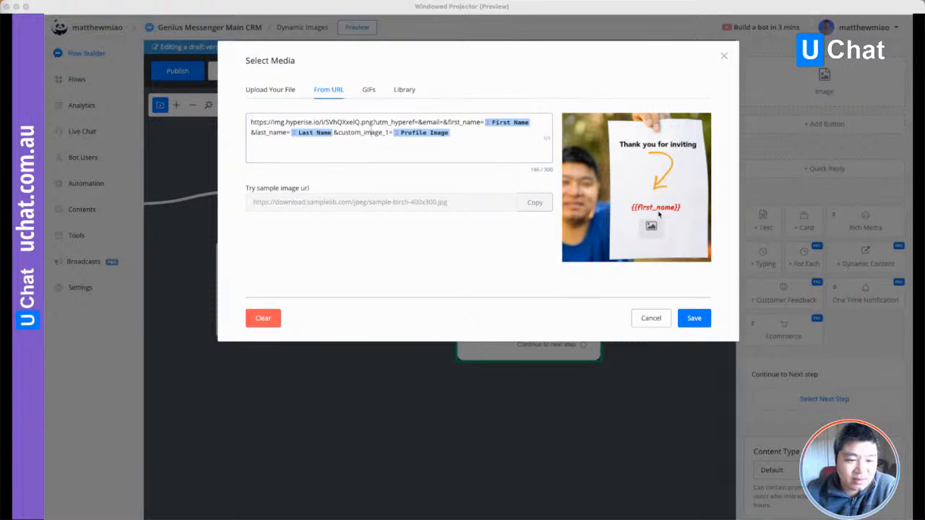
{"action": "left_click", "coordinate": [696, 318]}
{"action": "left_click", "coordinate": [697, 260]}
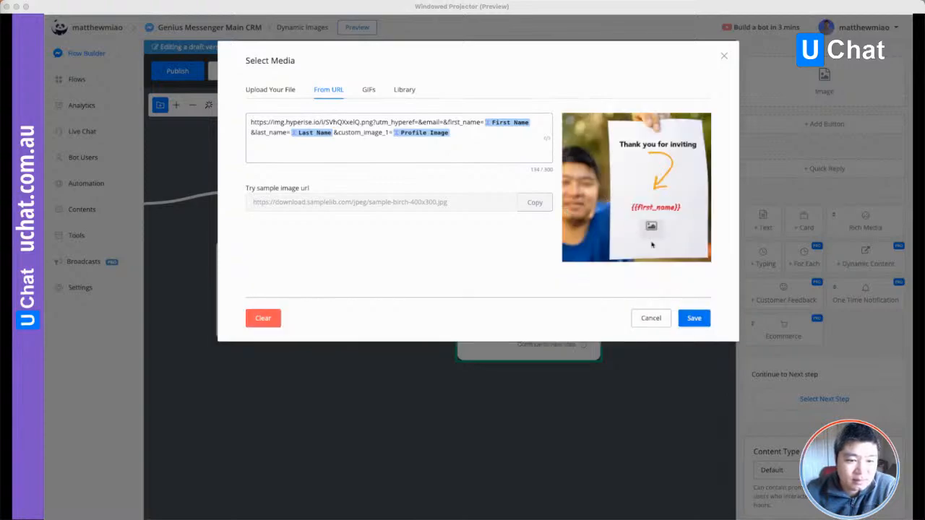
{"action": "left_click", "coordinate": [694, 319]}
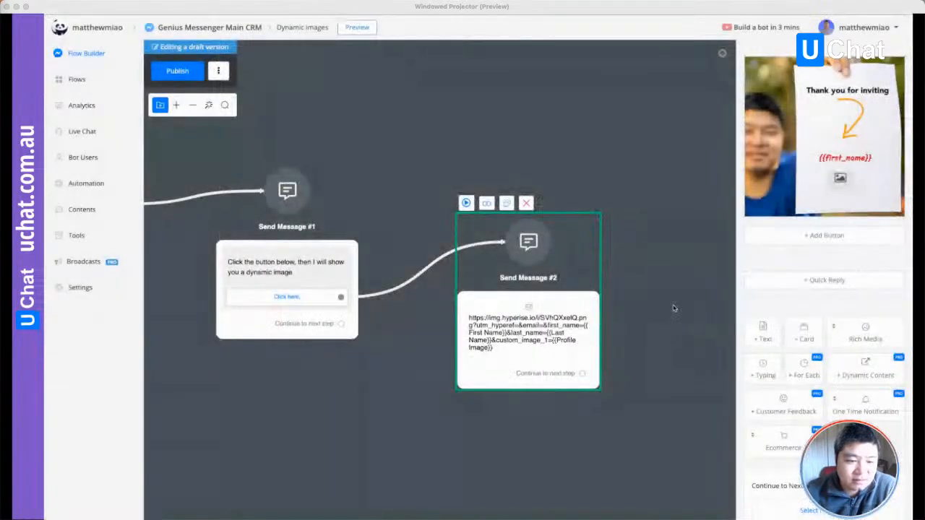
{"action": "left_click", "coordinate": [308, 98]}
Publish the updated flow from the Flow Builder.
{"action": "left_click", "coordinate": [179, 71]}
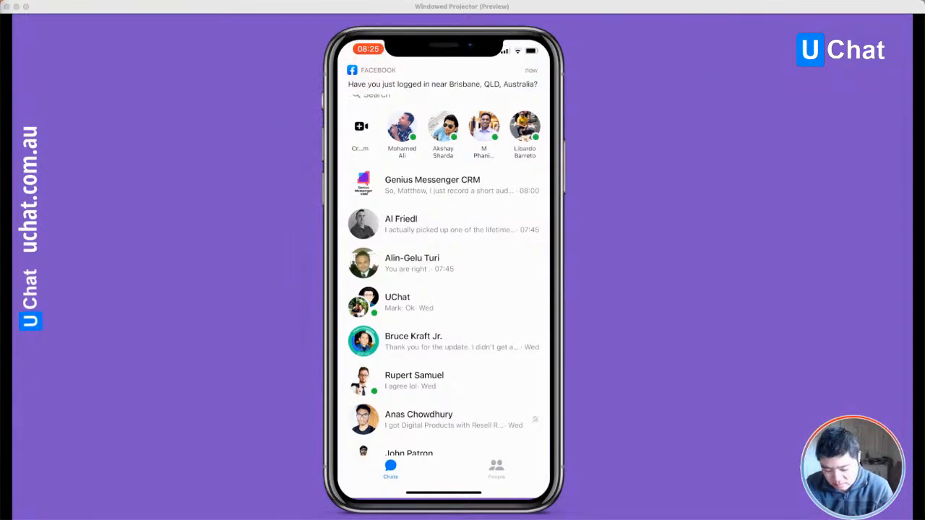
Confirm the recent Facebook login alert as 'This Was Me'.
{"action": "left_click", "coordinate": [442, 78]}
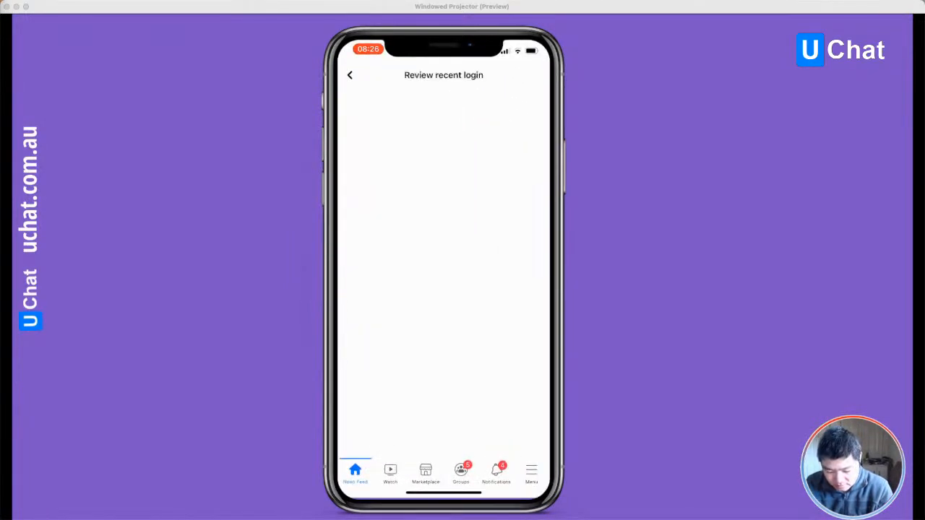
{"action": "left_click", "coordinate": [444, 188]}
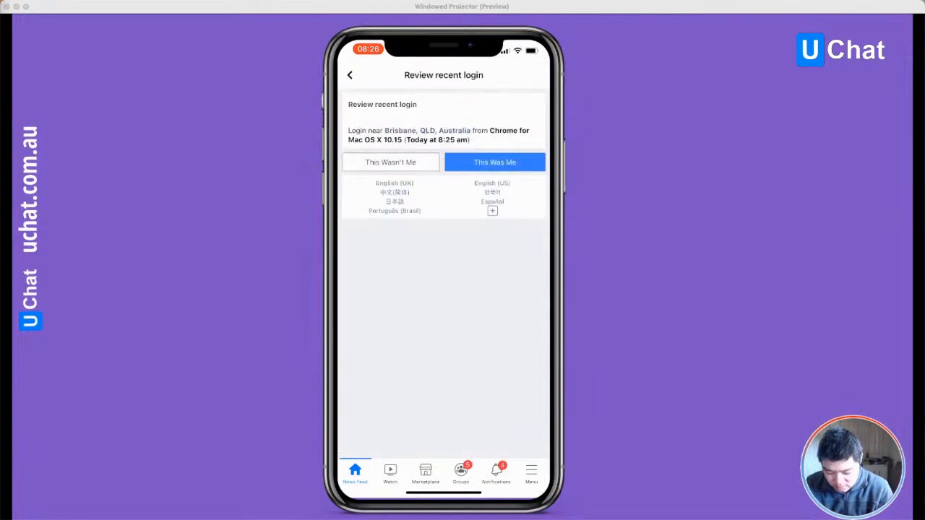
{"action": "left_click", "coordinate": [495, 163]}
Go to the second home-screen page and open Google Authenticator for a login code.
{"action": "left_click_drag", "start_coordinate": [444, 493], "coordinate": [444, 289]}
{"action": "left_click", "coordinate": [419, 465]}
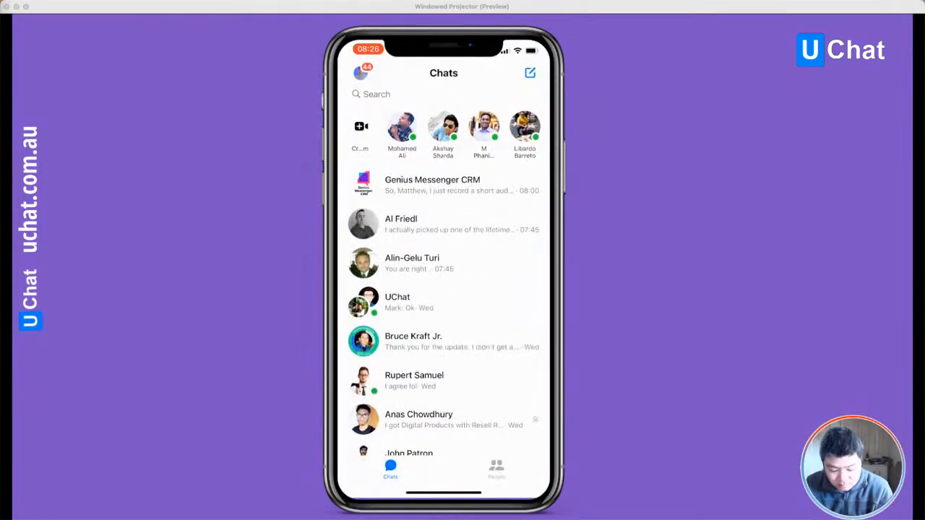
{"action": "left_click_drag", "start_coordinate": [444, 493], "coordinate": [443, 289]}
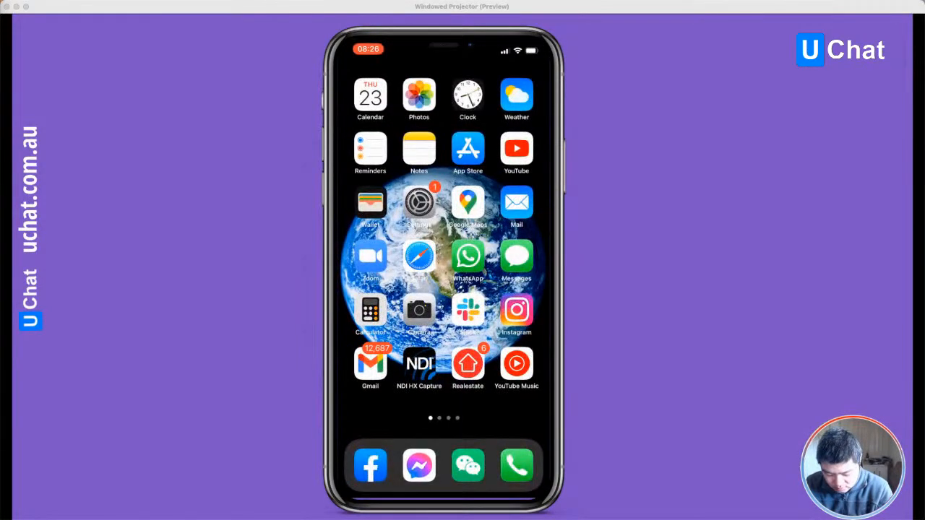
{"action": "left_click_drag", "start_coordinate": [506, 289], "coordinate": [376, 289]}
{"action": "left_click", "coordinate": [371, 202]}
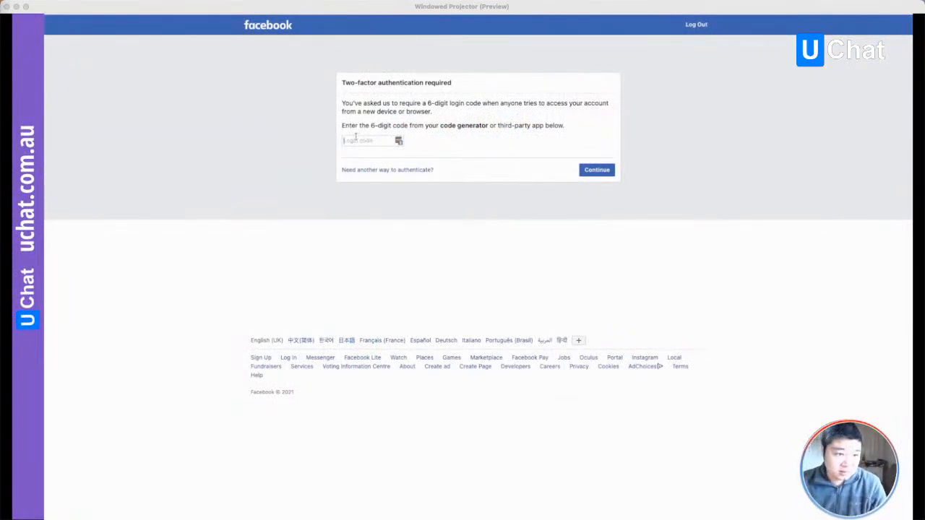
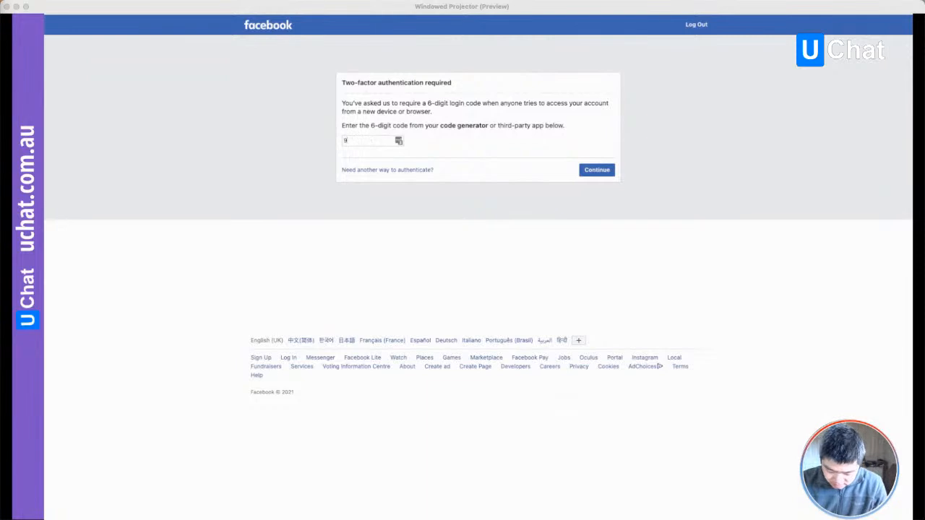
Enter the authenticator's six-digit login code and continue through the login review.
{"action": "left_click", "coordinate": [602, 171]}
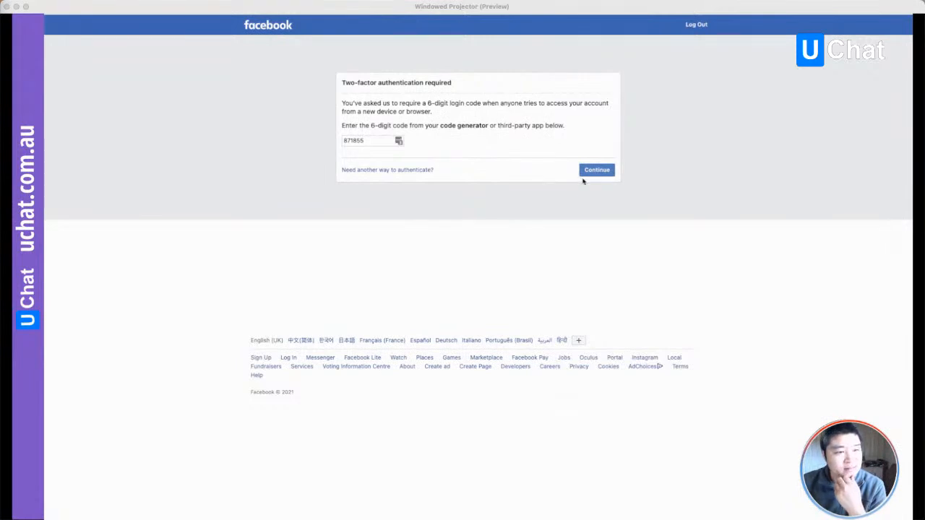
{"action": "left_click", "coordinate": [597, 143]}
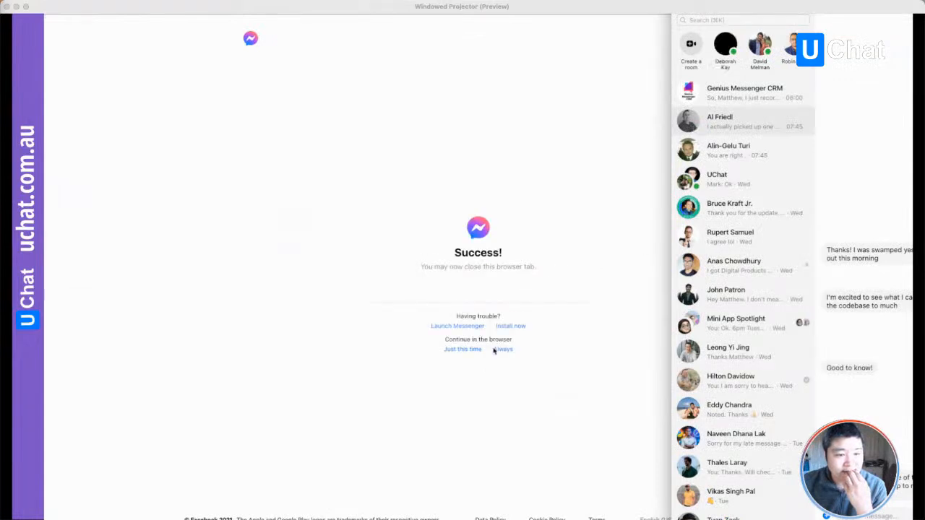
Continue in the browser just this time to view the Genius Messenger CRM chat, then return to UChat.
{"action": "left_click", "coordinate": [466, 350]}
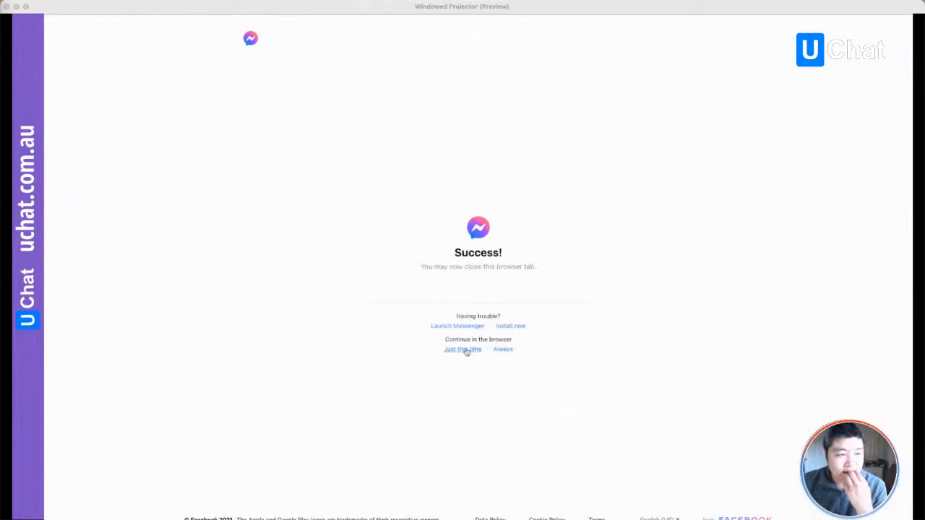
{"action": "left_click", "coordinate": [466, 351]}
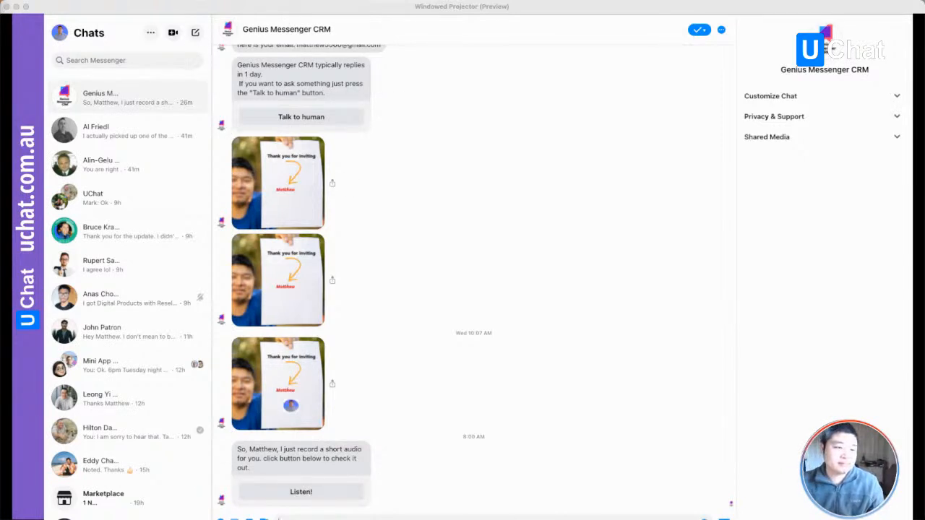
{"action": "left_click", "coordinate": [405, 16]}
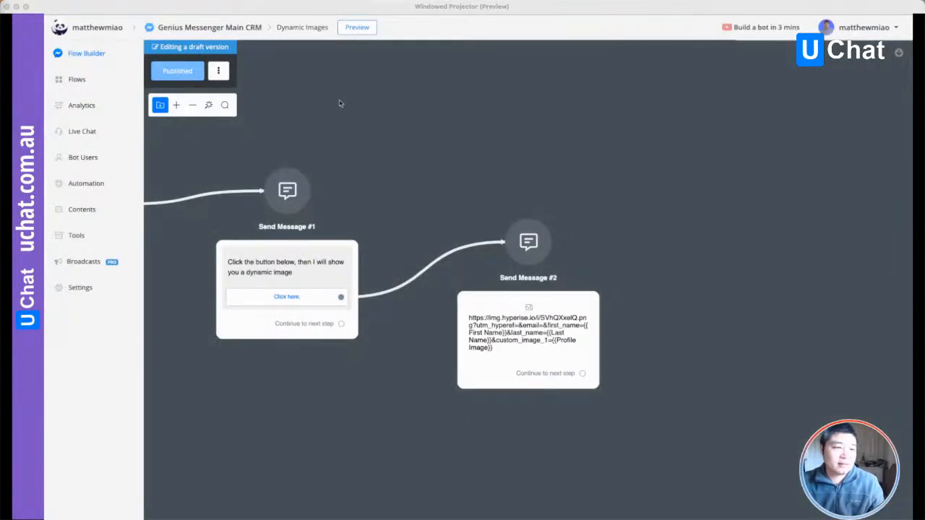
{"action": "left_click", "coordinate": [357, 27]}
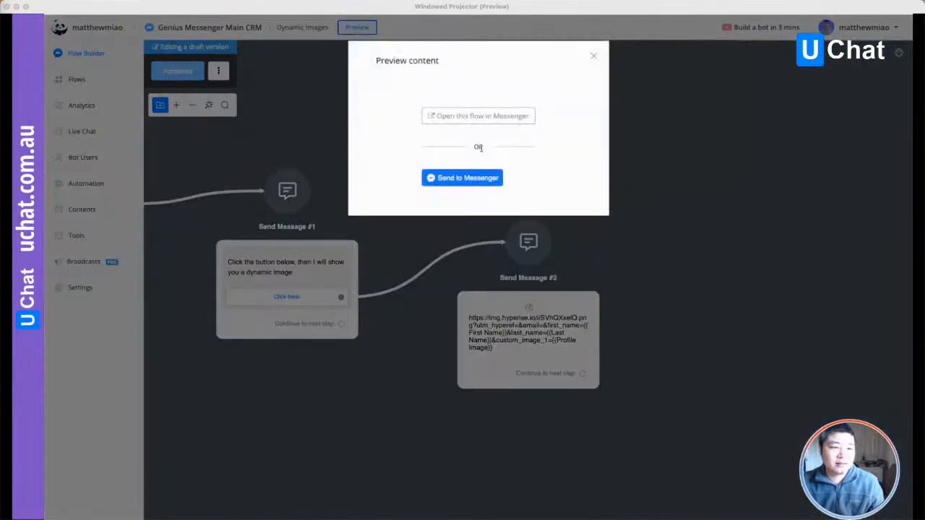
{"action": "left_click", "coordinate": [466, 178]}
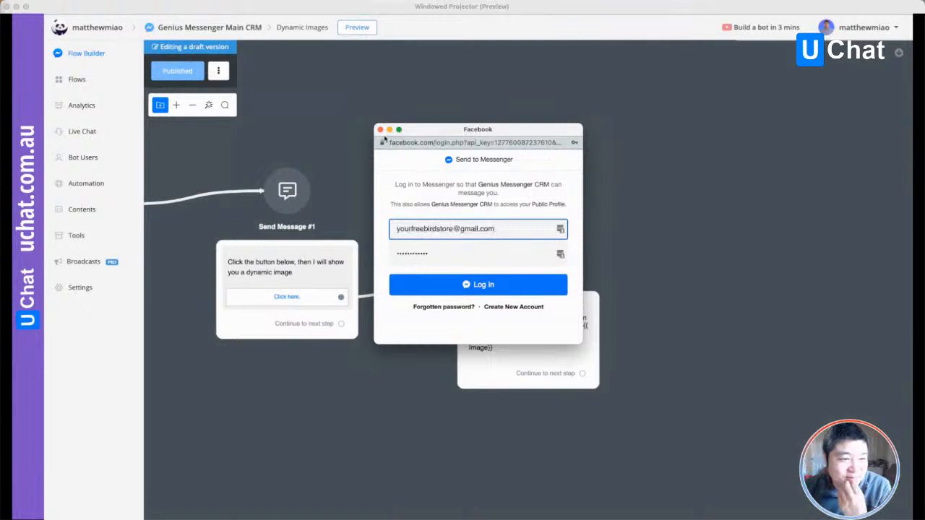
{"action": "left_click", "coordinate": [380, 129]}
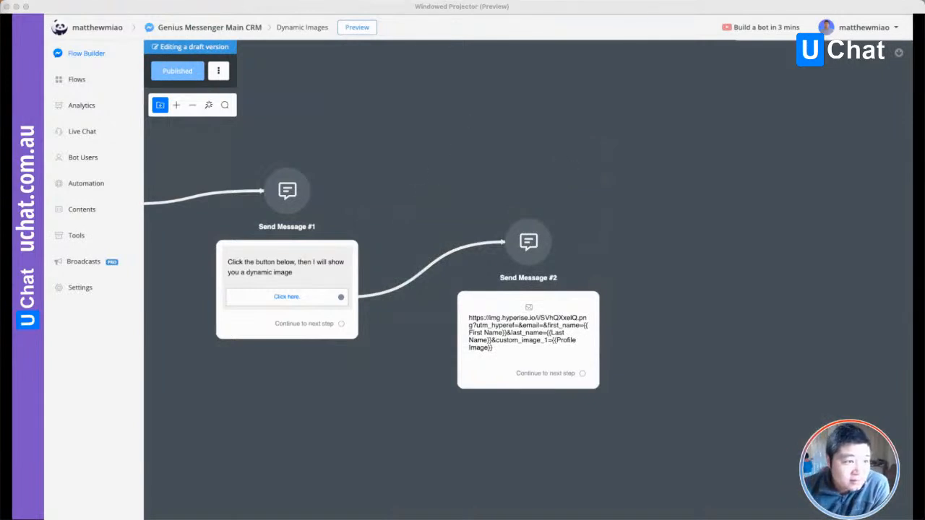
Create a keyword rule so the message 'image' runs the Dynamic Images sub flow.
{"action": "left_click", "coordinate": [84, 185]}
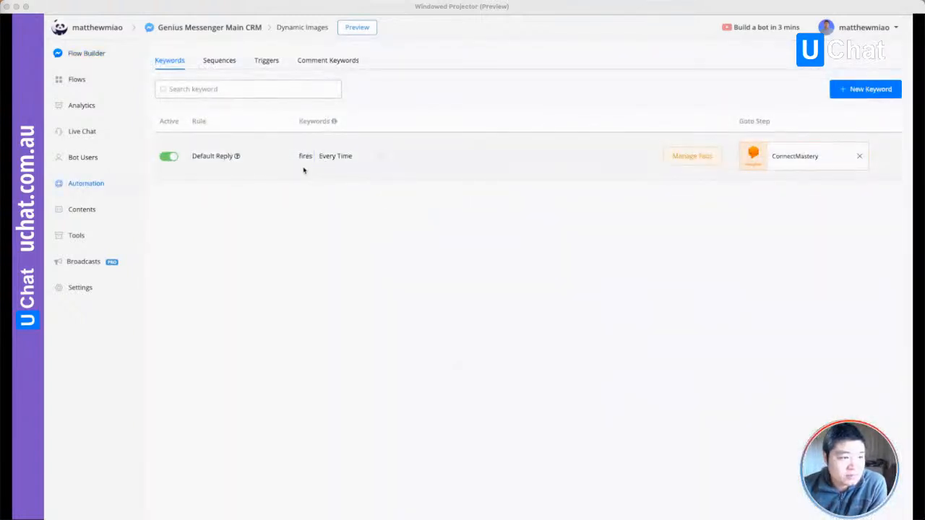
{"action": "left_click", "coordinate": [858, 90]}
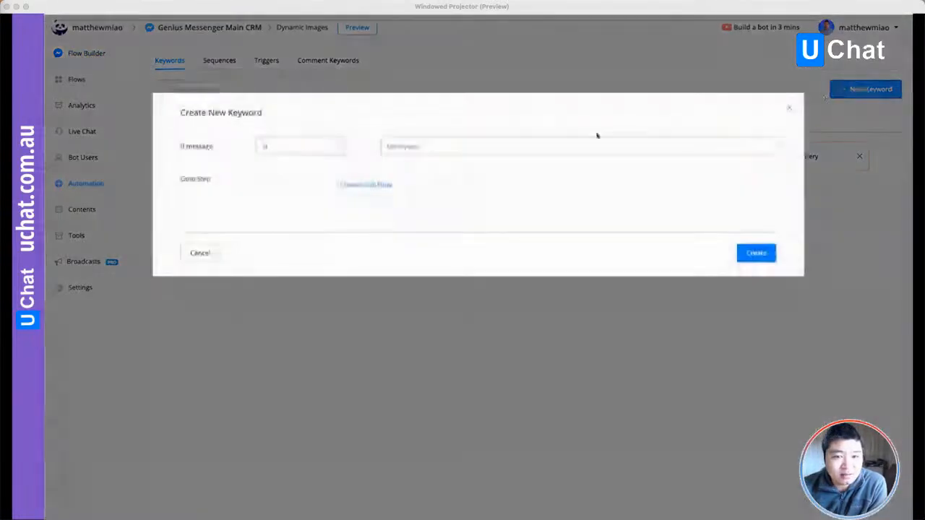
{"action": "left_click", "coordinate": [427, 146]}
{"action": "type", "text": "mage"}
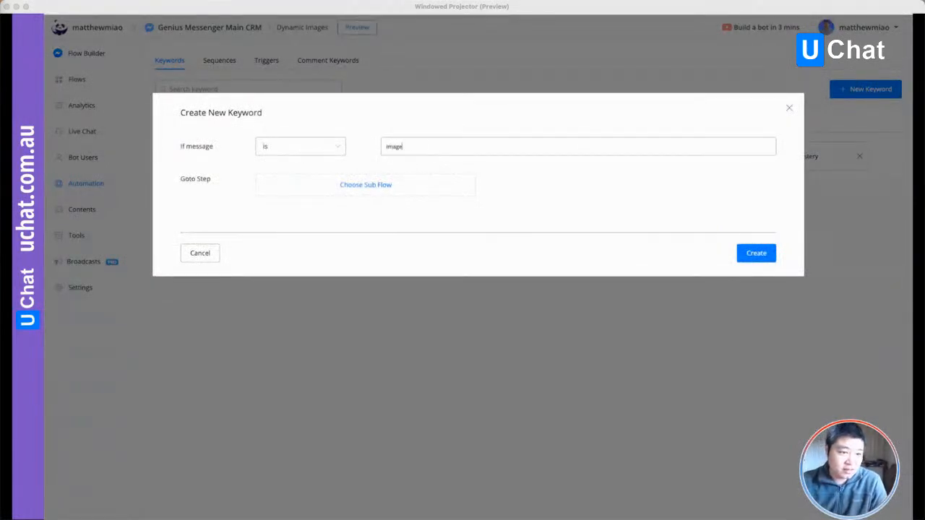
{"action": "left_click", "coordinate": [396, 186]}
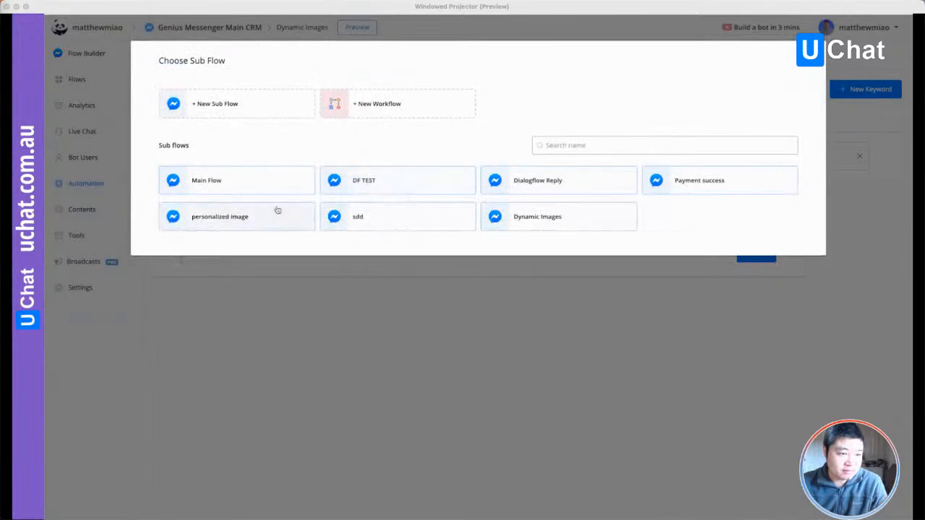
{"action": "left_click", "coordinate": [532, 222]}
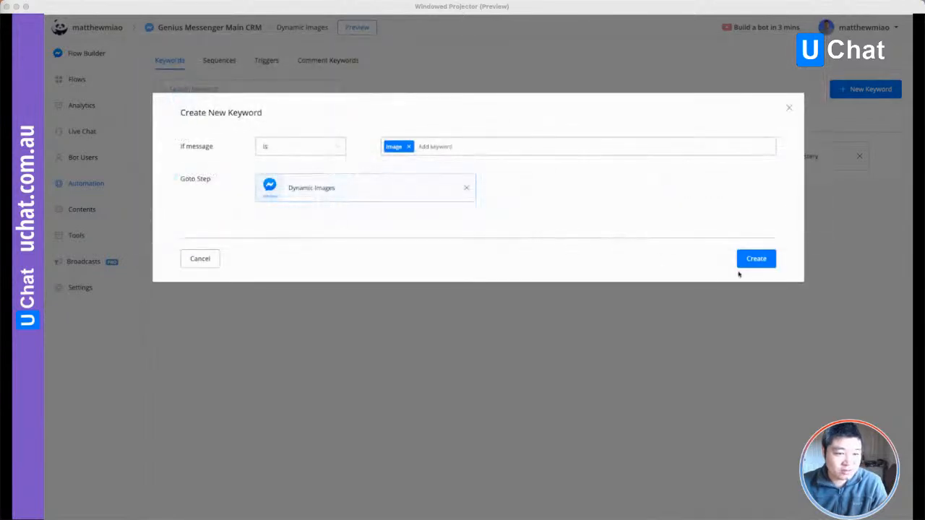
{"action": "left_click", "coordinate": [748, 261]}
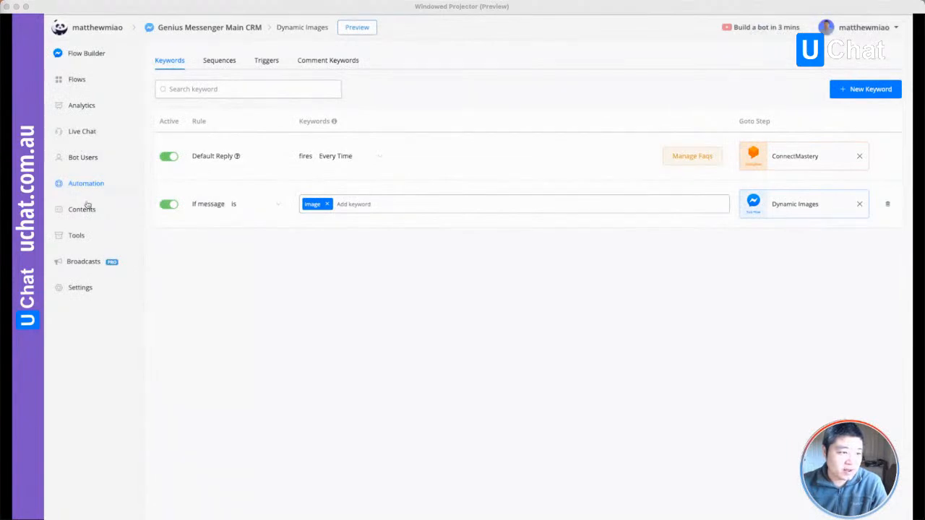
{"action": "left_click", "coordinate": [260, 13]}
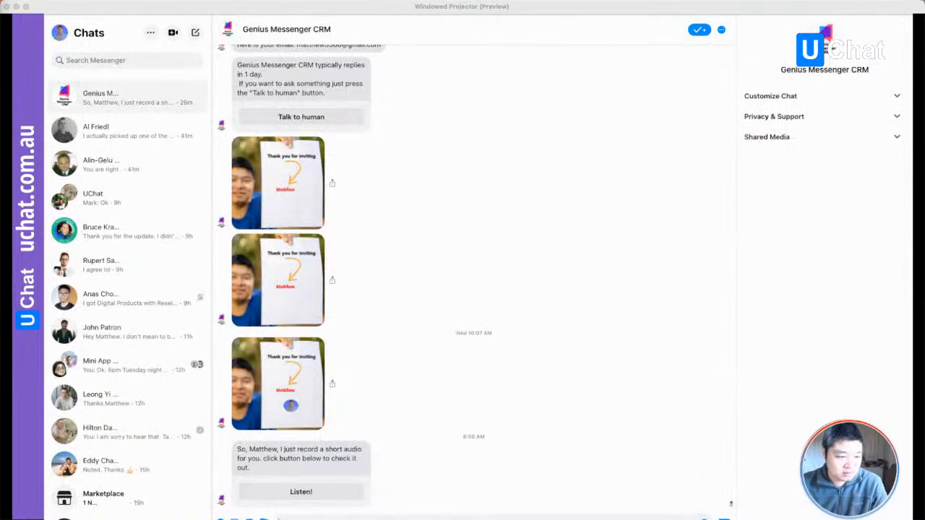
Send 'image' to the bot, answer 'Click here.', and view the personalised thank-you image full size.
{"action": "key", "text": "Return"}
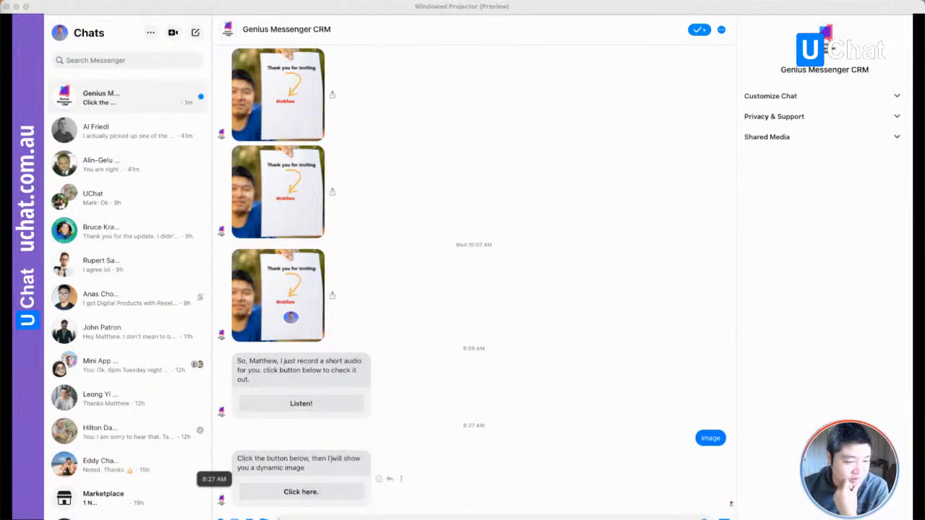
{"action": "left_click", "coordinate": [351, 492]}
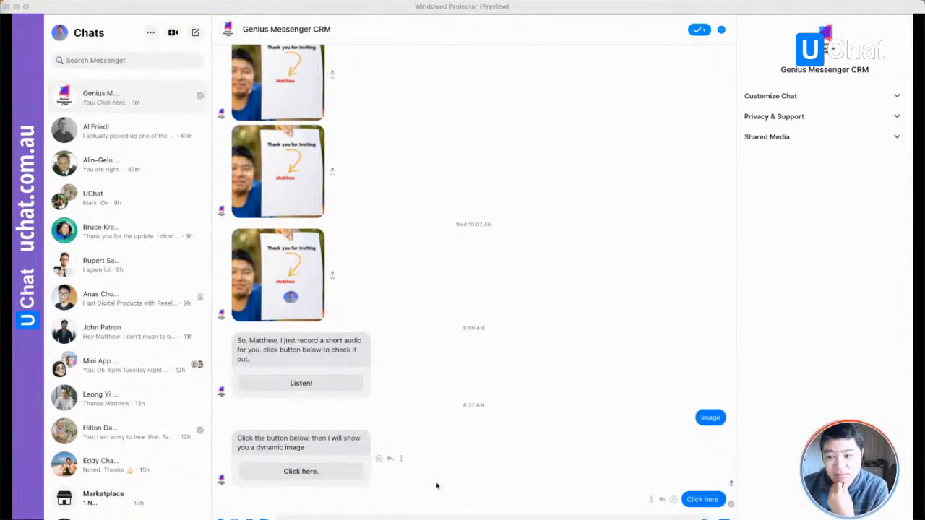
{"action": "key", "text": "super+Tab"}
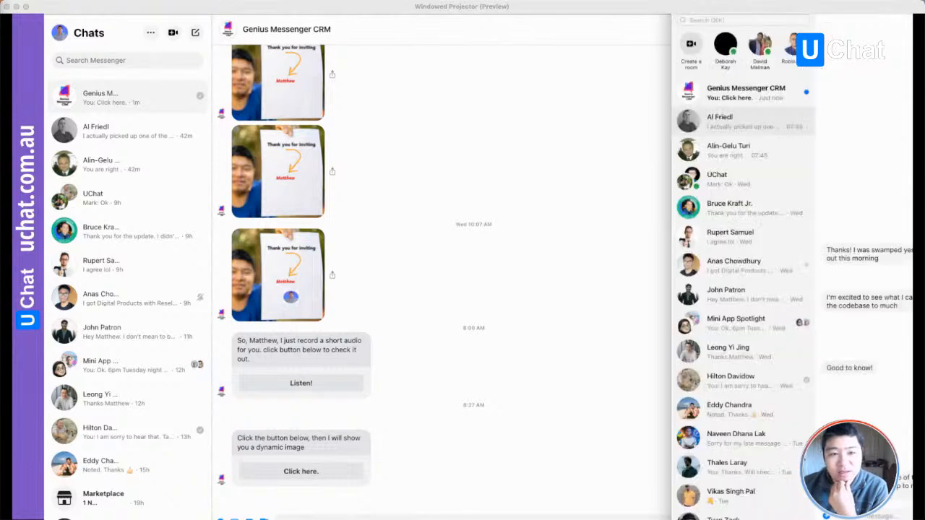
{"action": "left_click", "coordinate": [613, 102]}
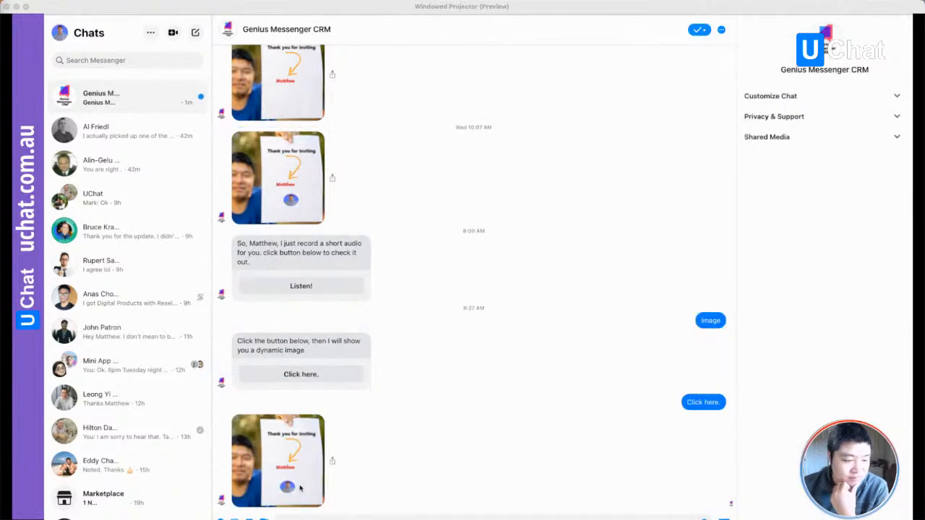
{"action": "left_click", "coordinate": [281, 465]}
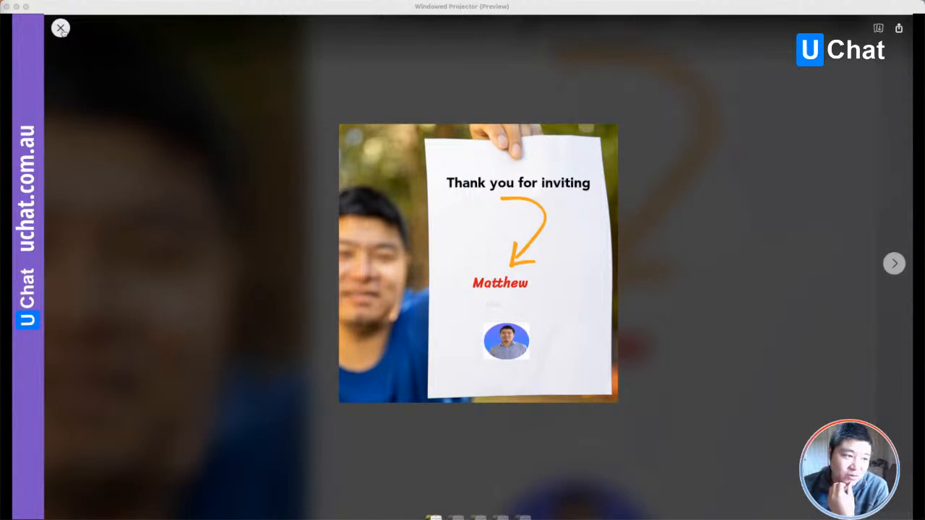
{"action": "key", "text": "Escape"}
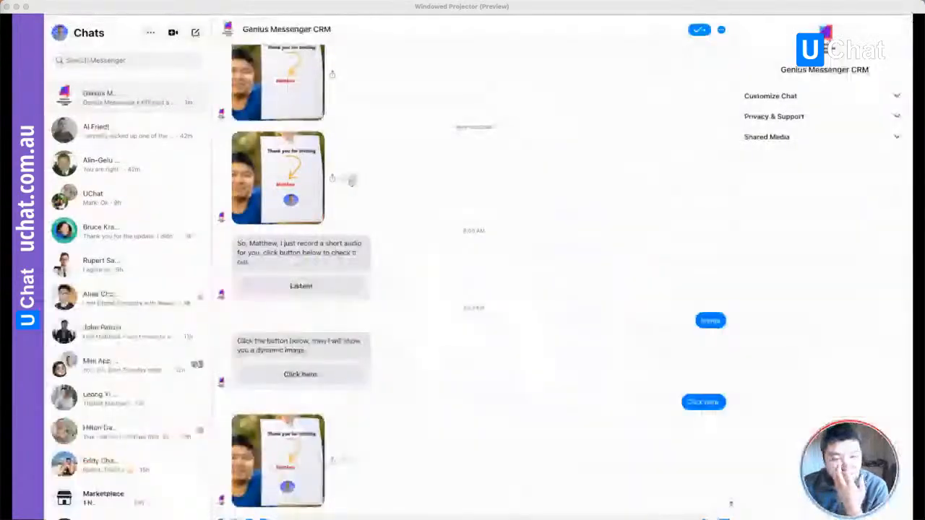